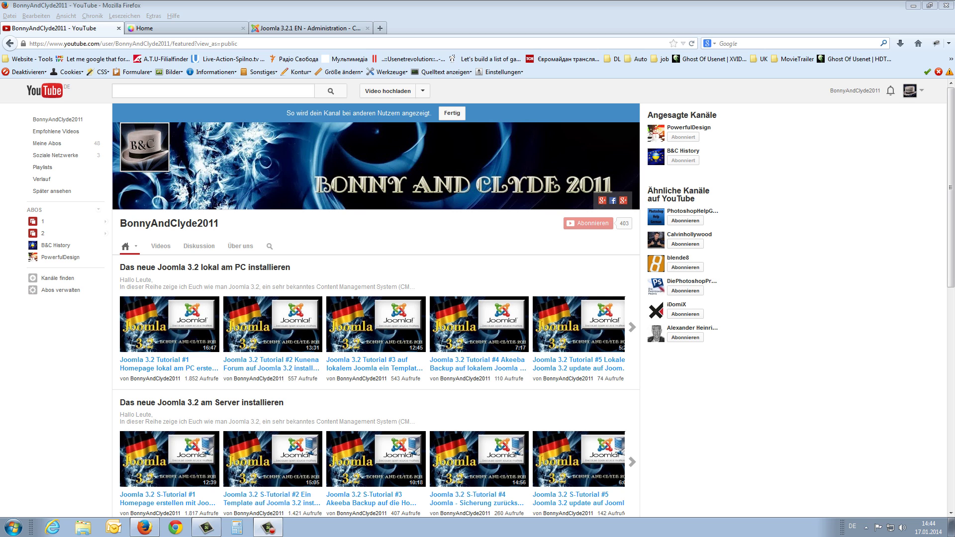
Step: Open the Template Manager in the Joomla administration and preview the module positions of the ALLROUNDER-3 - Default style
key("ctrl+Tab")
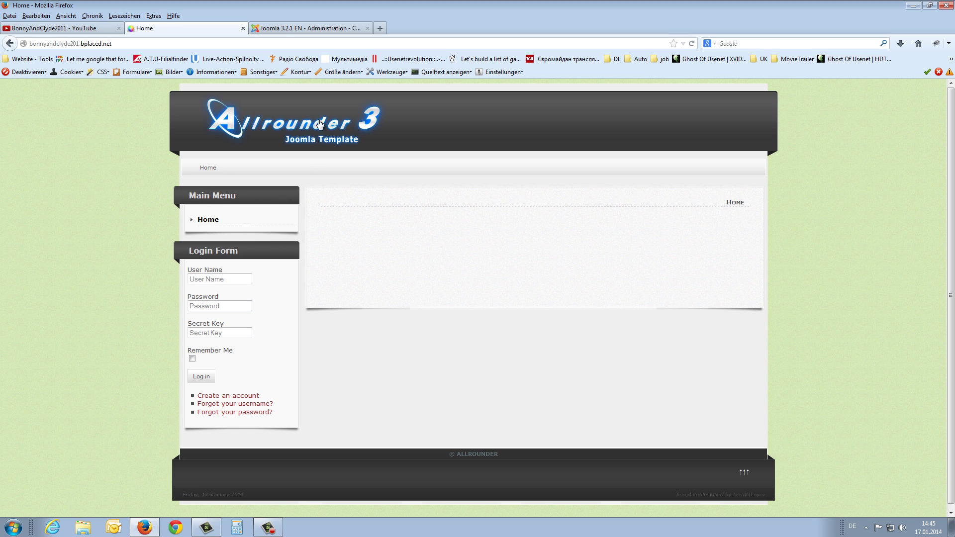
left_click(279, 31)
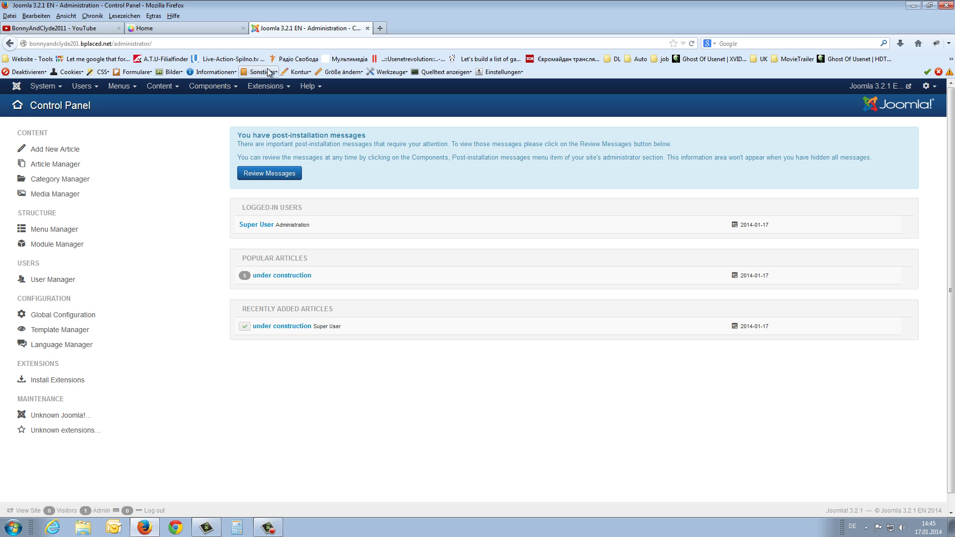
left_click(273, 88)
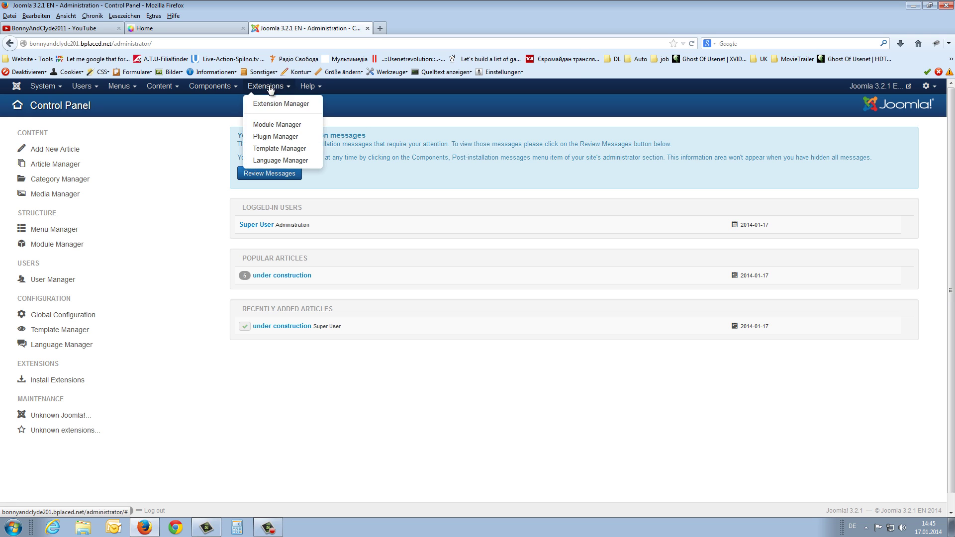
left_click(267, 150)
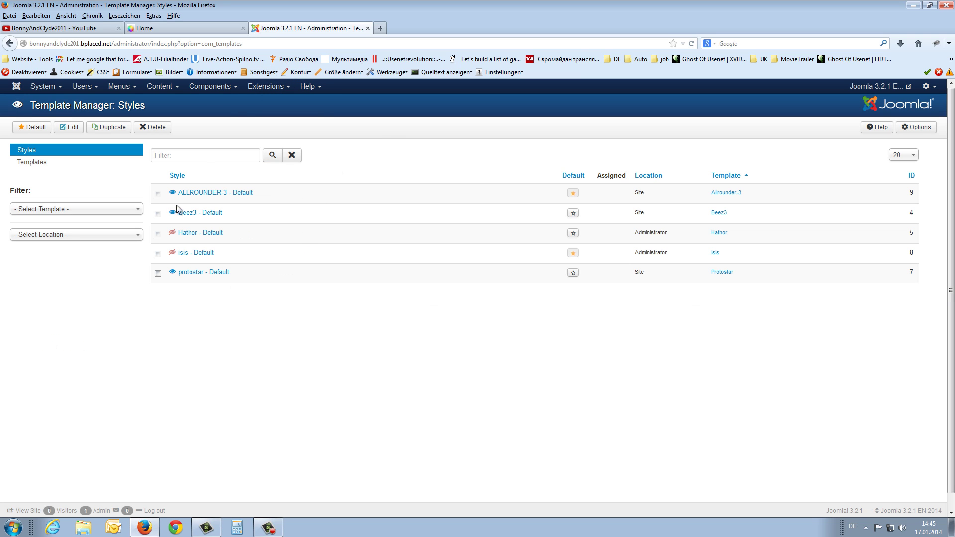
left_click(172, 195)
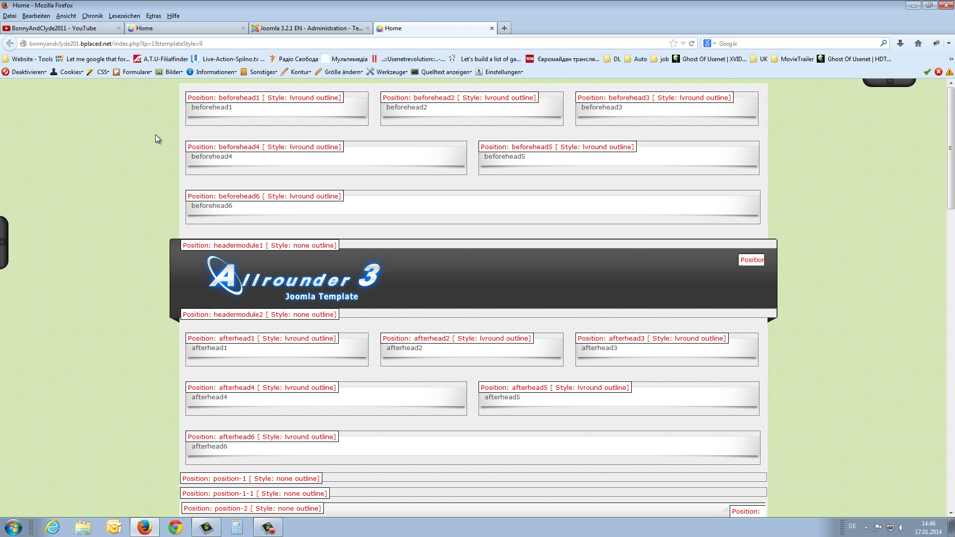
scroll(155, 135, "down", 5)
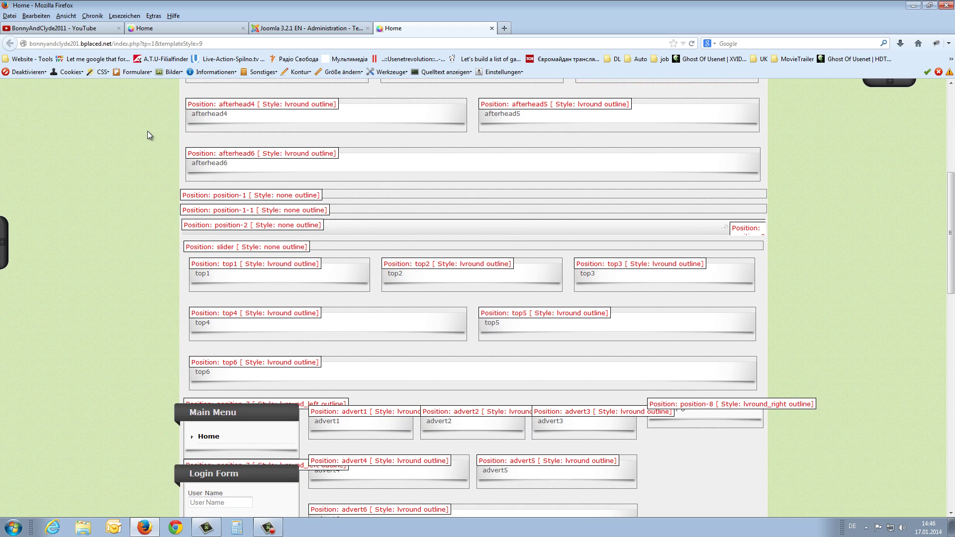
scroll(146, 131, "down", 4)
scroll(146, 128, "down", 2)
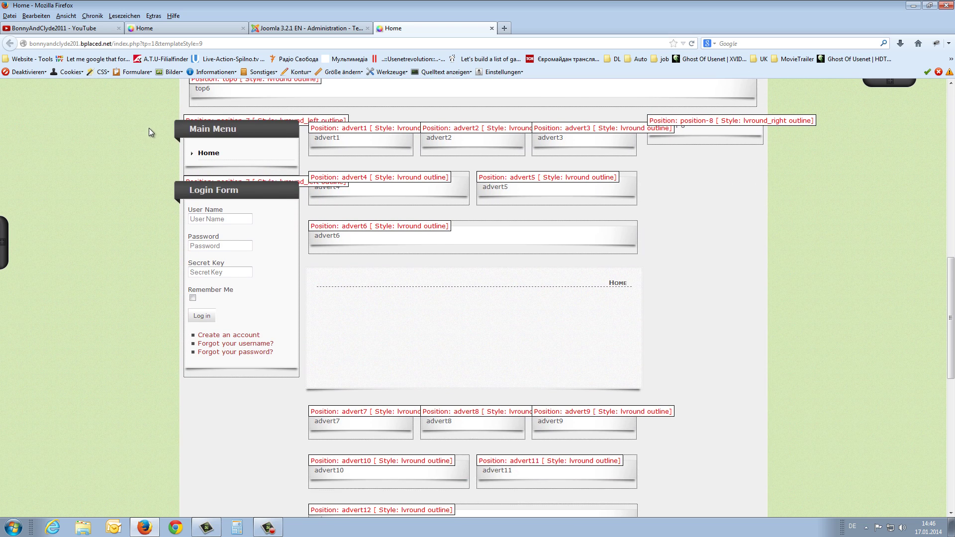
Step: Examine the names of the two side column module positions in the preview, then close it
left_click_drag(187, 120, 352, 122)
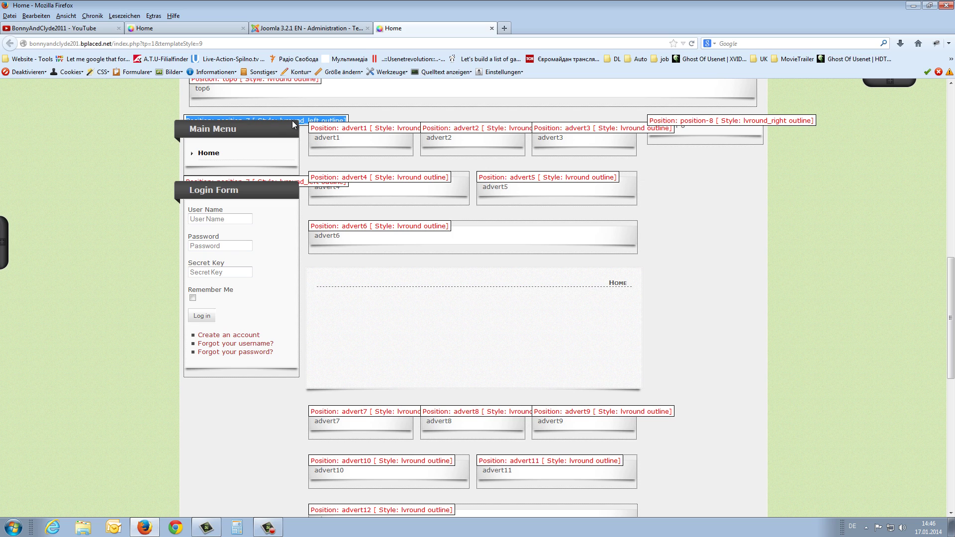
left_click(220, 43)
key("ctrl+v")
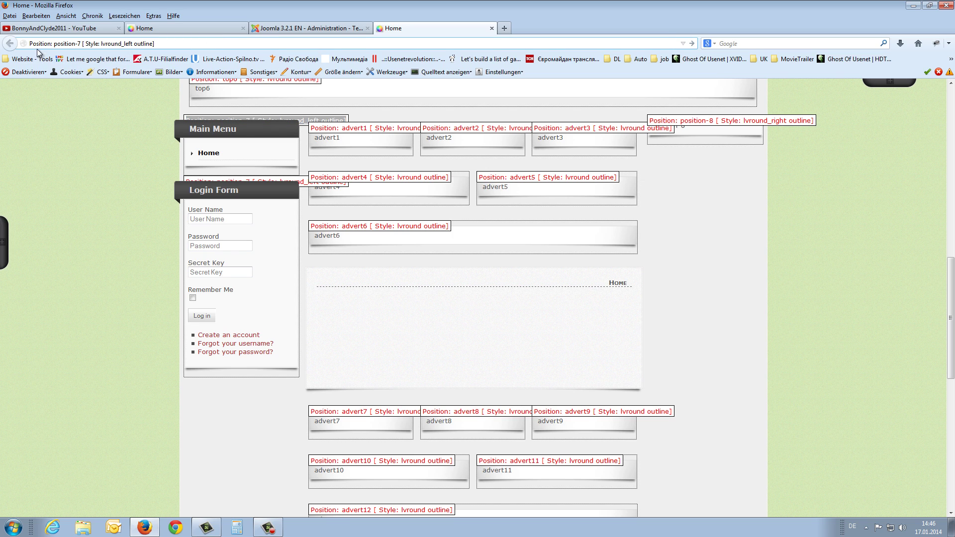
left_click_drag(54, 44, 82, 43)
left_click_drag(682, 121, 714, 121)
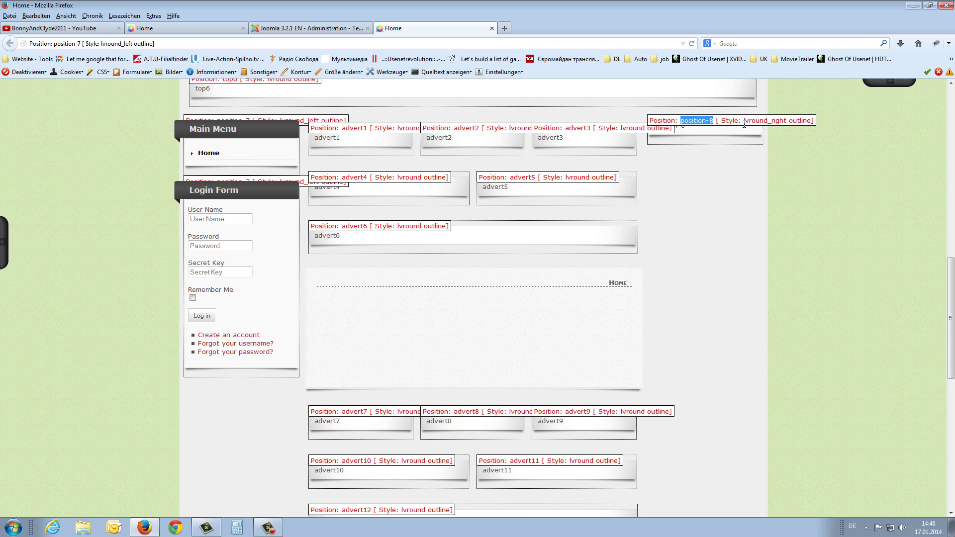
middle_click(406, 29)
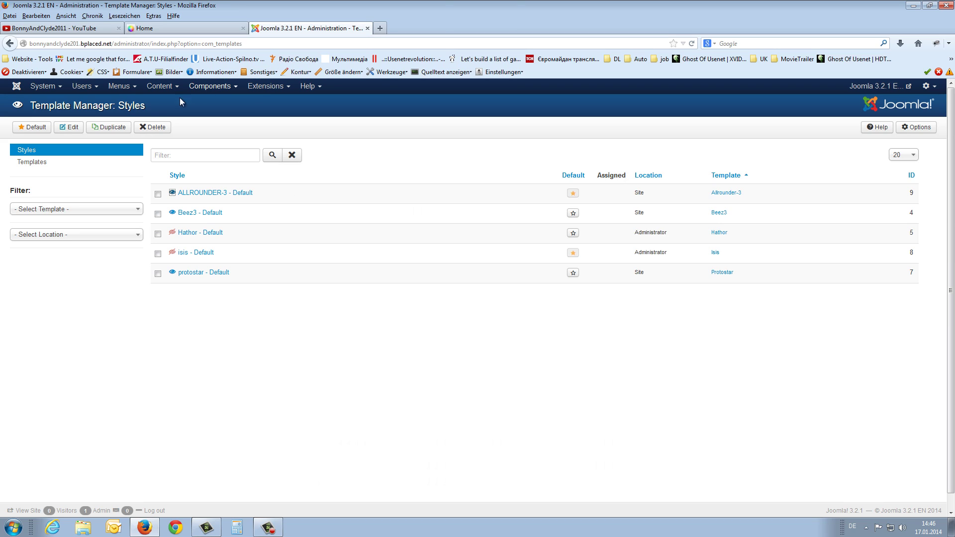
Step: Open the Menu Manager and compare its Main Menu entry with the menu on the site's front page
left_click(115, 89)
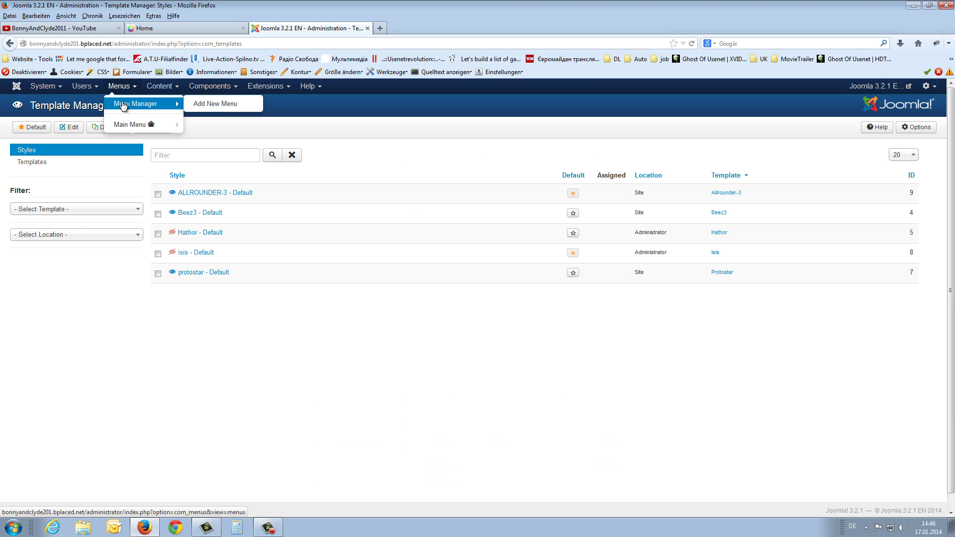
left_click(123, 105)
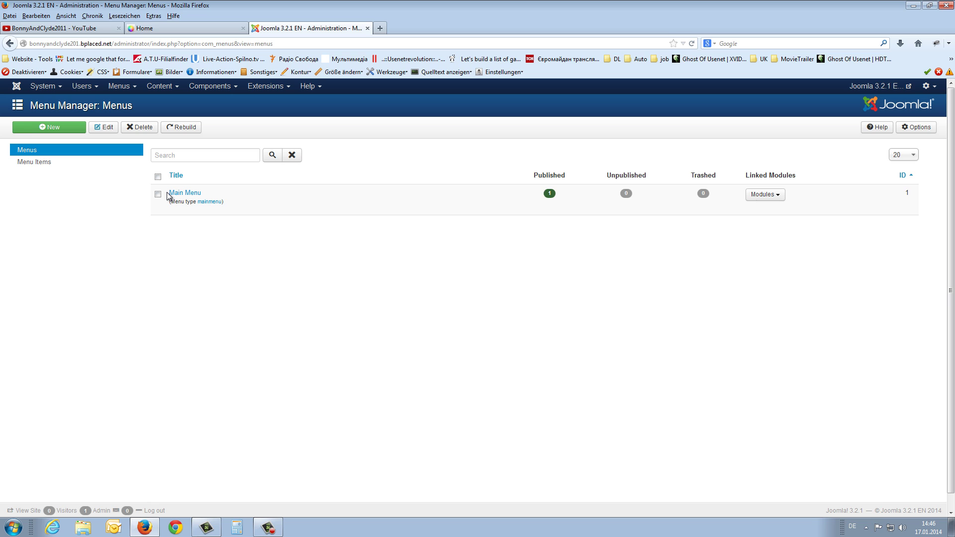
key("ctrl+Page_Up")
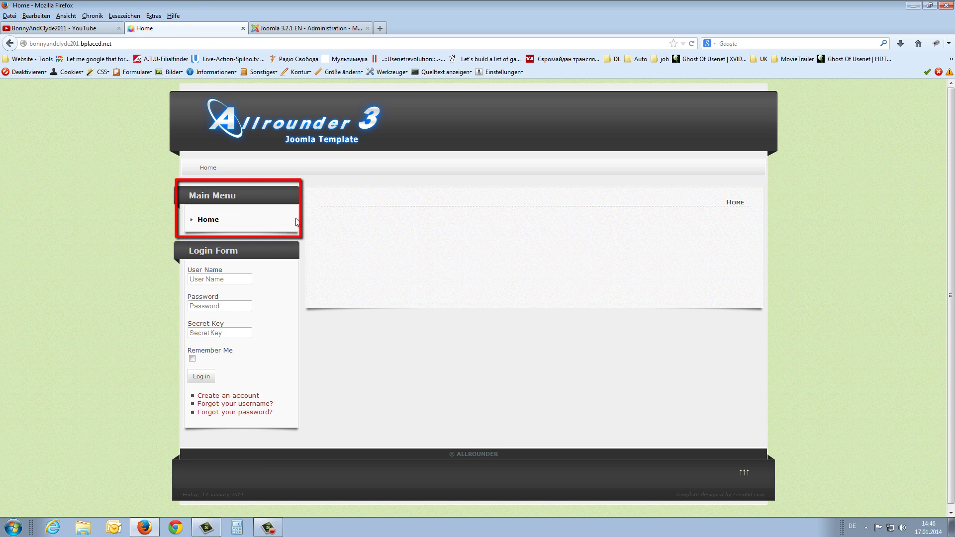
key("ctrl+Page_Down")
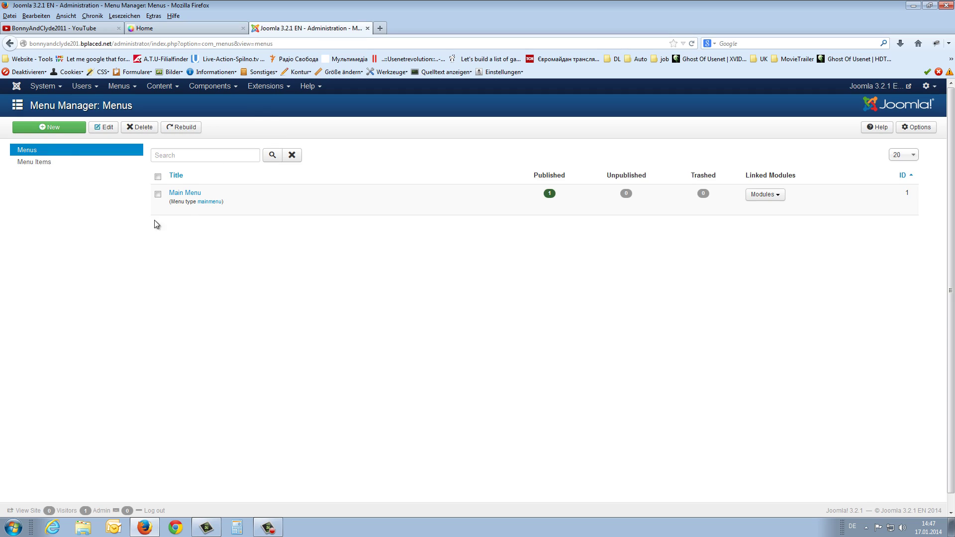
Step: Create a new menu with the title and menu type Joomla-Basics, and save and close it
left_click(50, 127)
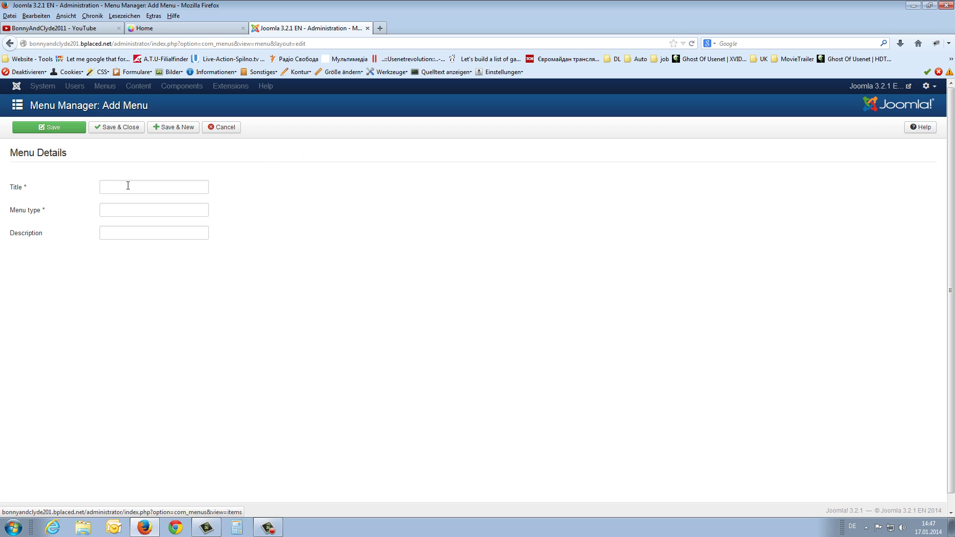
double_click(128, 186)
left_click(145, 206)
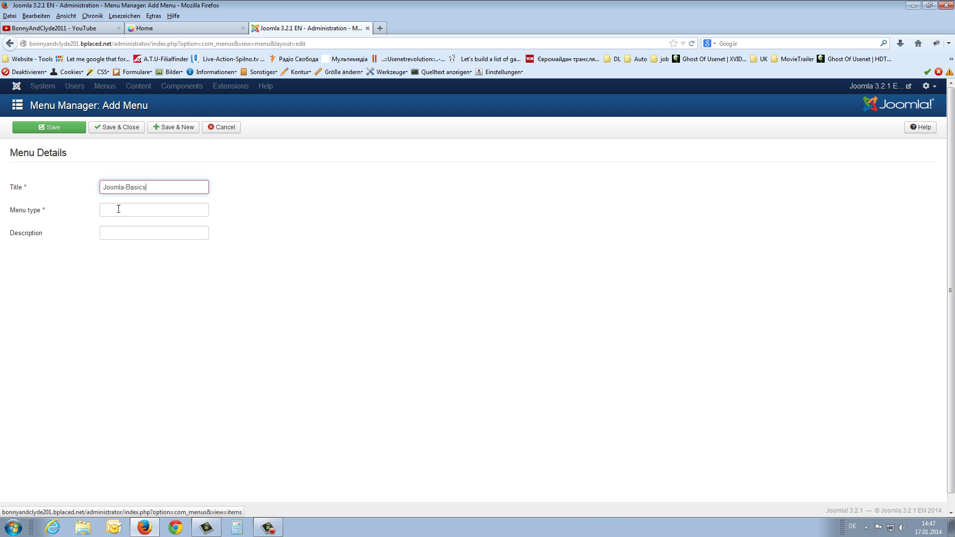
left_click(144, 209)
left_click(135, 188)
left_click_drag(134, 188, 135, 220)
left_click(127, 206)
key("ctrl+v")
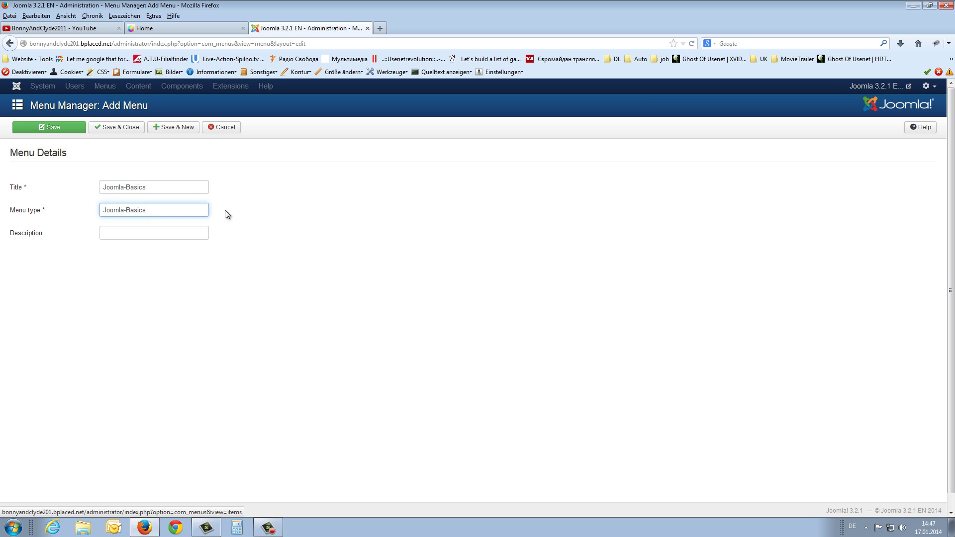
left_click(128, 128)
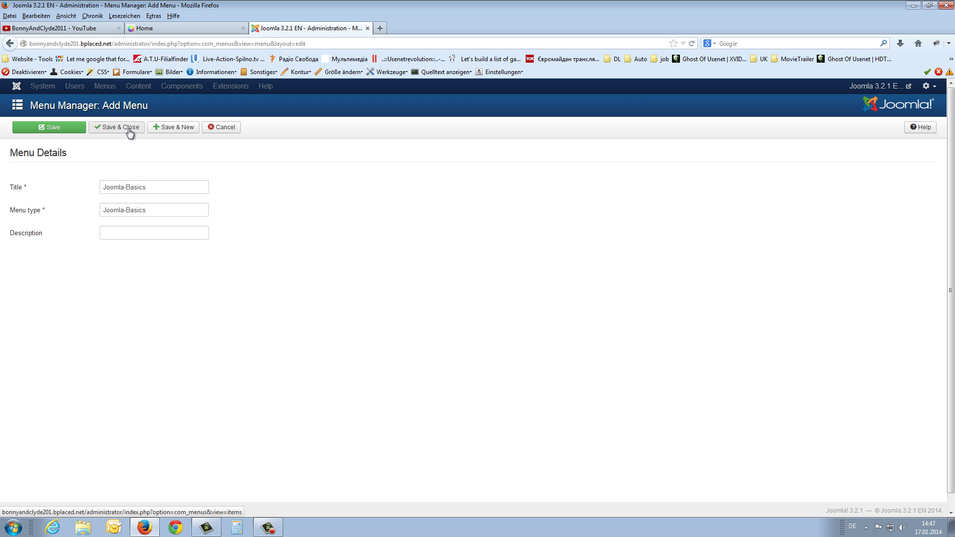
Step: Reload the site's front page to check for the new menu, and return to the Menu Manager
left_click(187, 30)
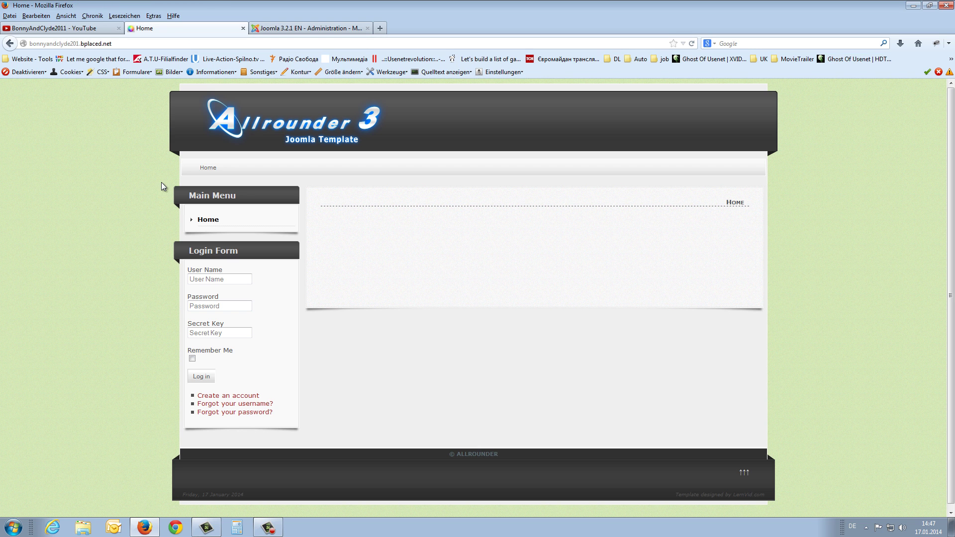
key("F5")
left_click(291, 28)
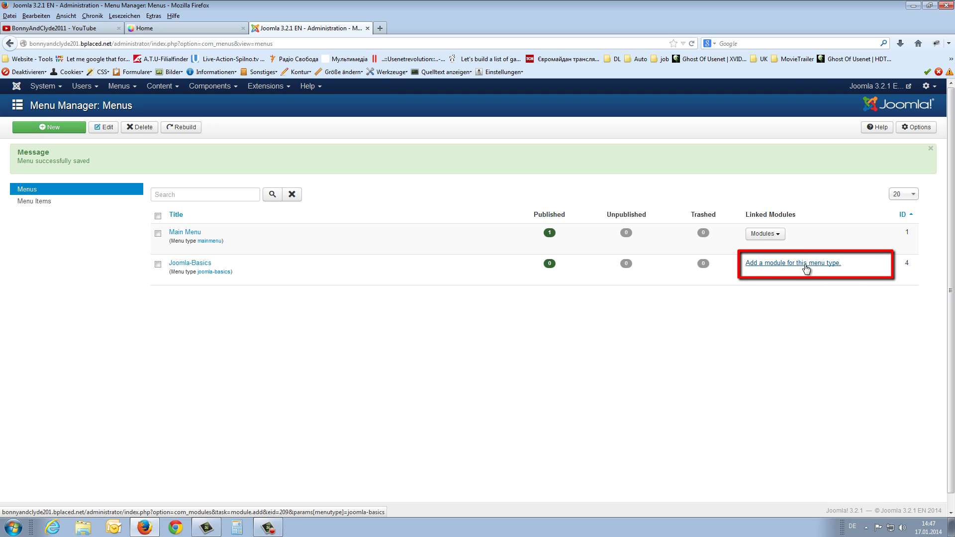
Step: Add a module for the Joomla-Basics menu type and title it Joomla Basics
left_click(829, 266)
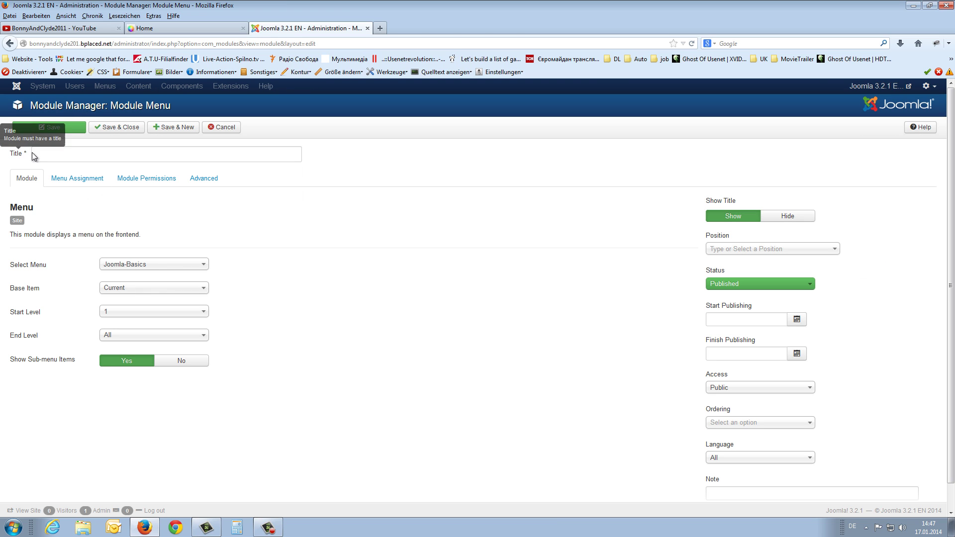
left_click(45, 152)
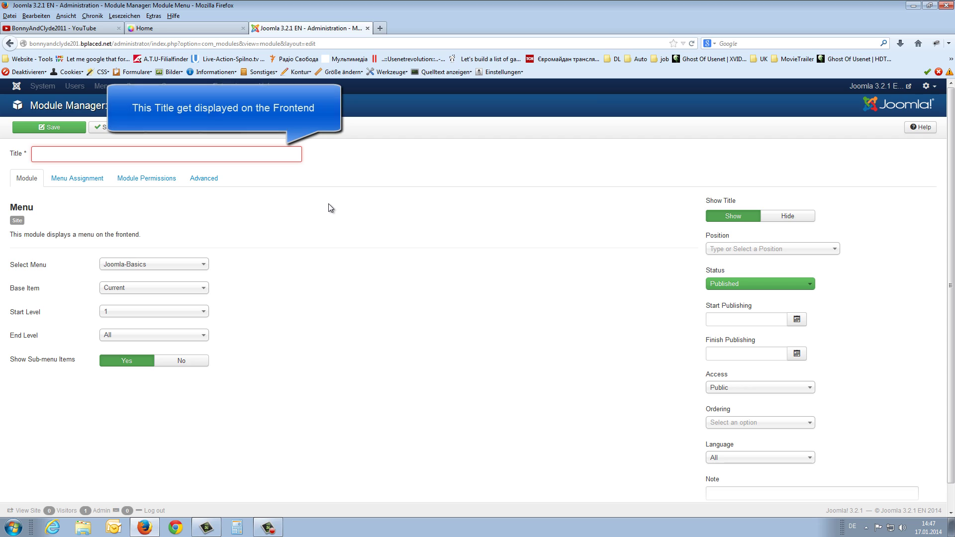
type("Joomla Basics")
Step: Save the module in Position 7 [position-7] with Public access and reload the site's front page
mouse_move(718, 239)
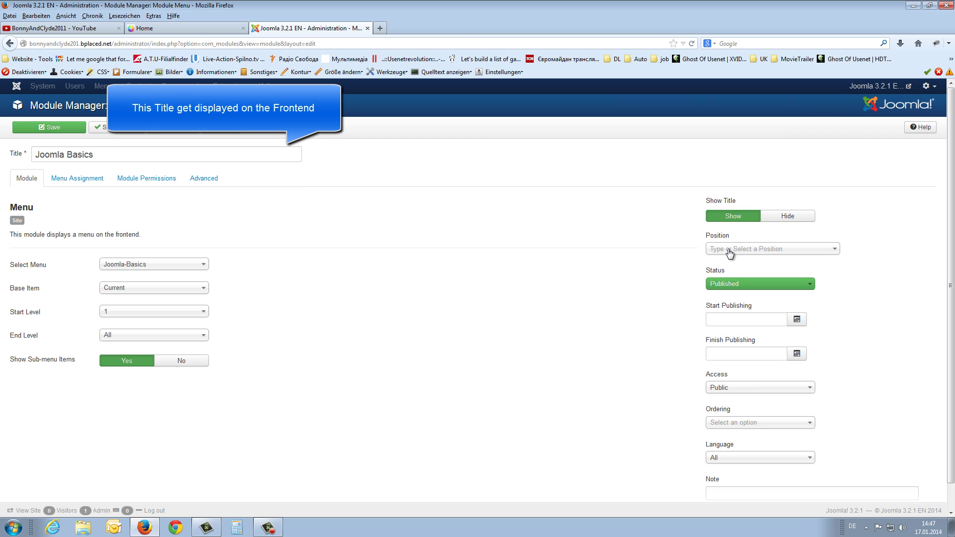
left_click(730, 252)
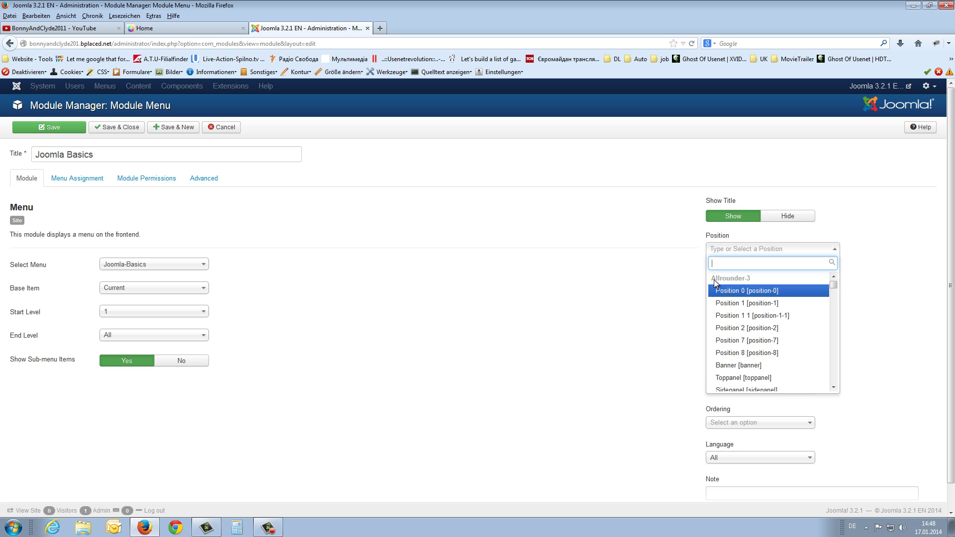
left_click(750, 343)
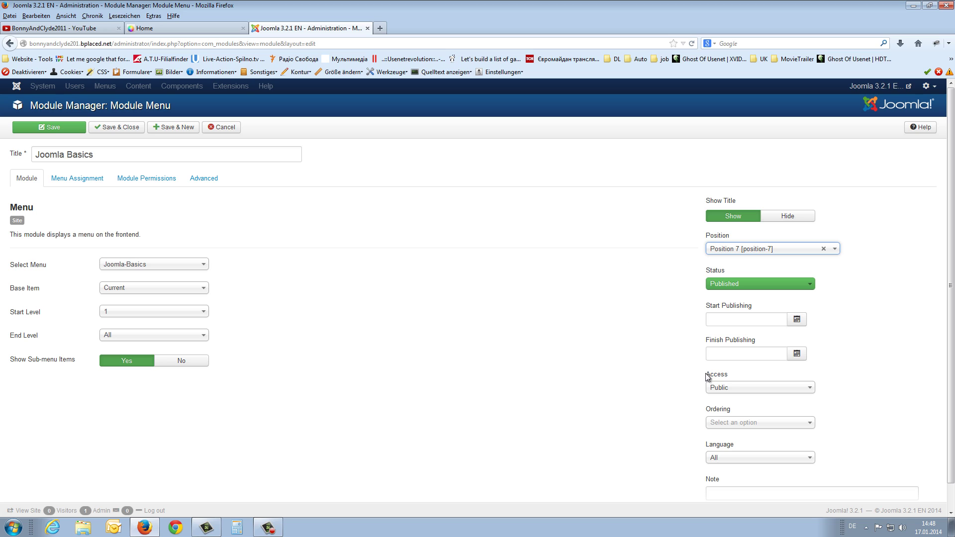
left_click(735, 392)
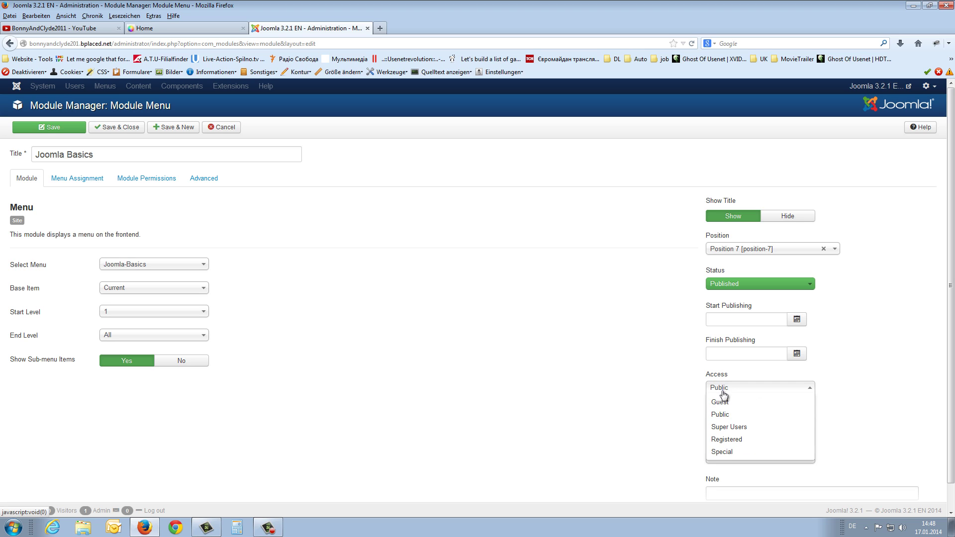
left_click(720, 415)
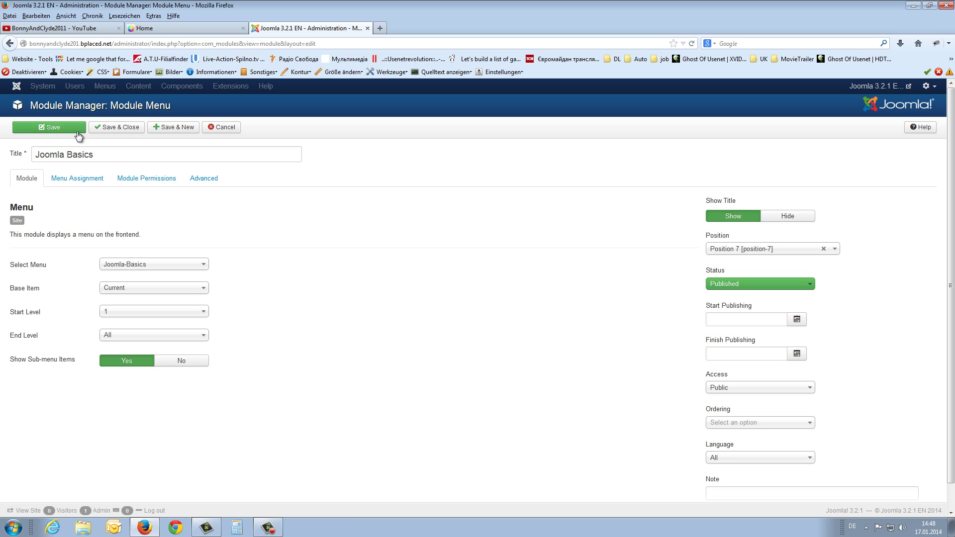
left_click(190, 27)
key("F5")
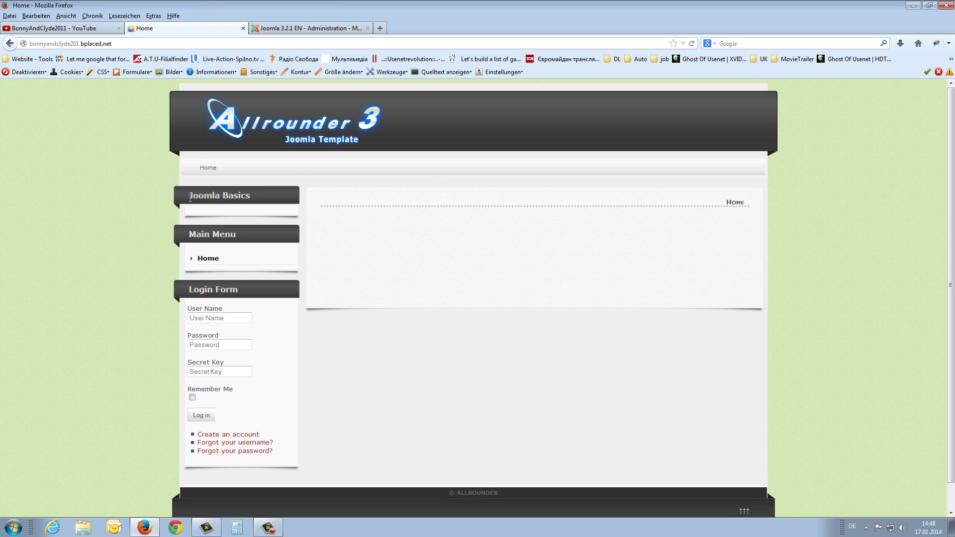
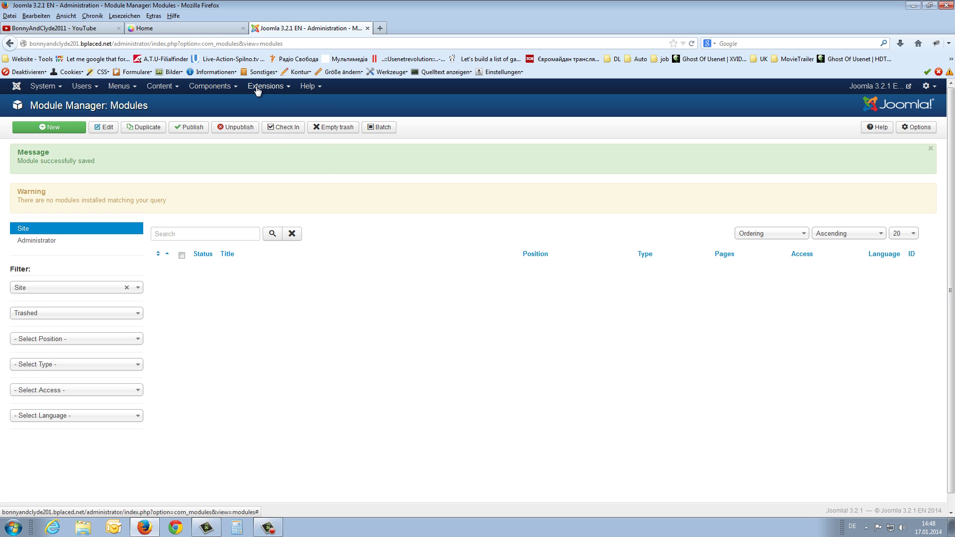
Step: Open the Module Manager and clear the Trashed status filter to list all site modules
left_click(258, 90)
left_click(278, 124)
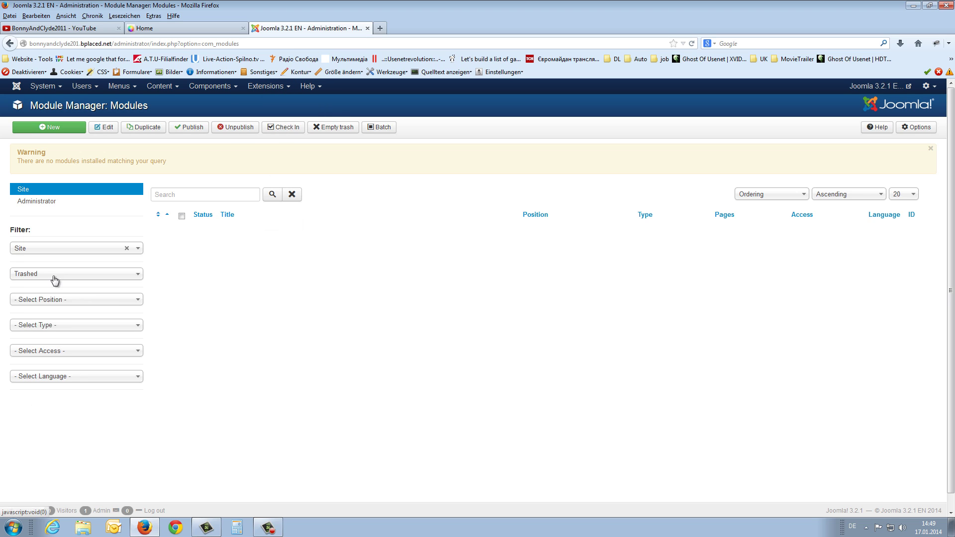
left_click(55, 280)
left_click(52, 287)
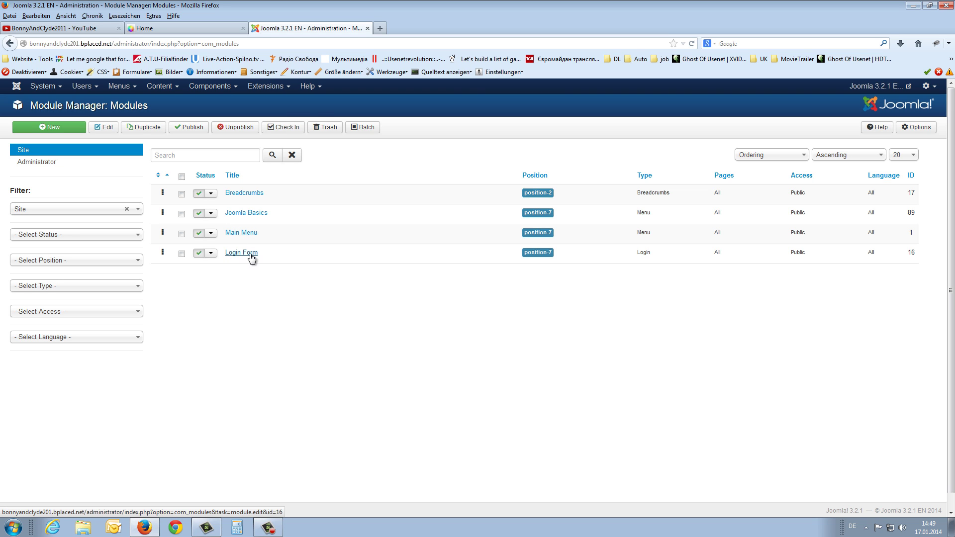
Step: Check the order of the Joomla Basics, Main Menu and Login Form modules on the site's front page
key("ctrl+shift+Tab")
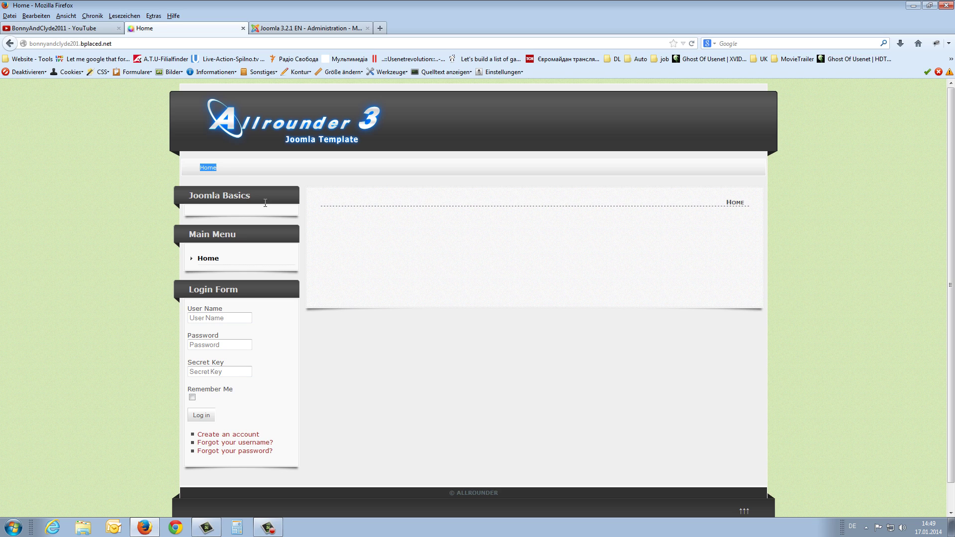
left_click(203, 194)
left_click_drag(192, 195, 246, 195)
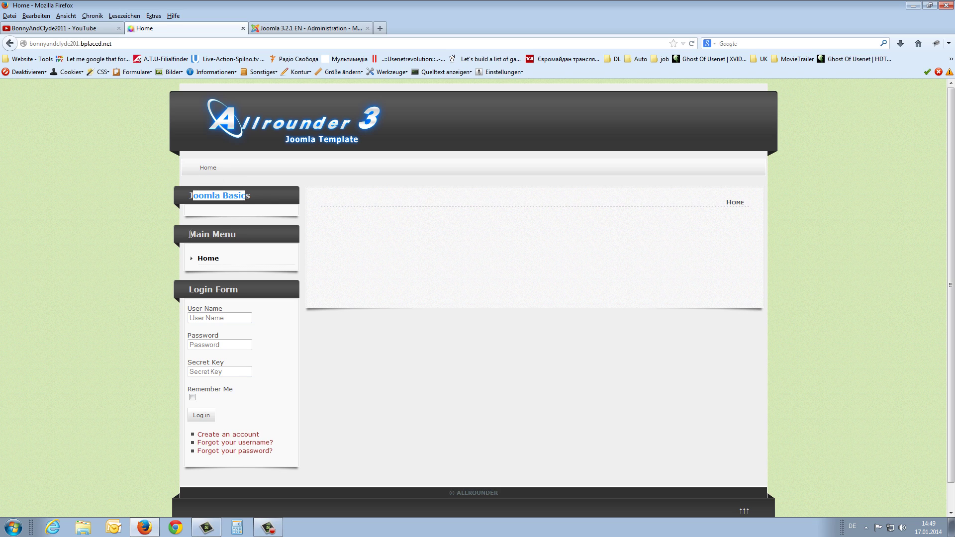
left_click_drag(189, 234, 237, 235)
left_click_drag(193, 289, 247, 292)
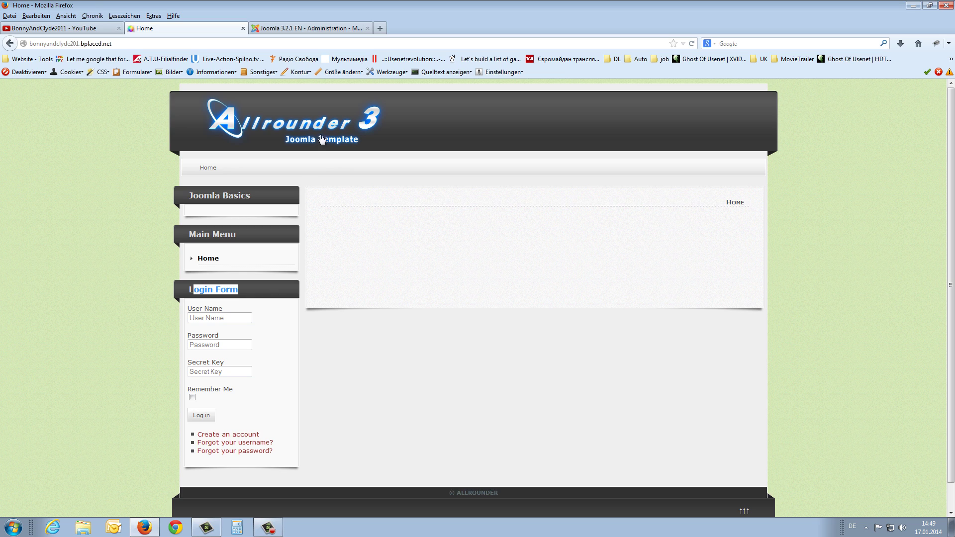
Step: Move the Joomla Basics module below Main Menu in the Module Manager and reload the site's front page
left_click(309, 28)
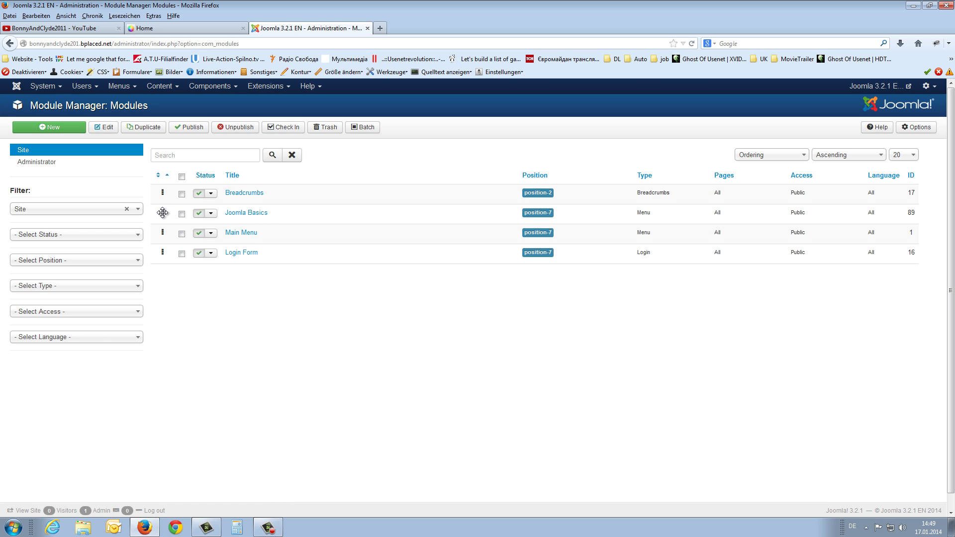
left_click_drag(163, 213, 161, 231)
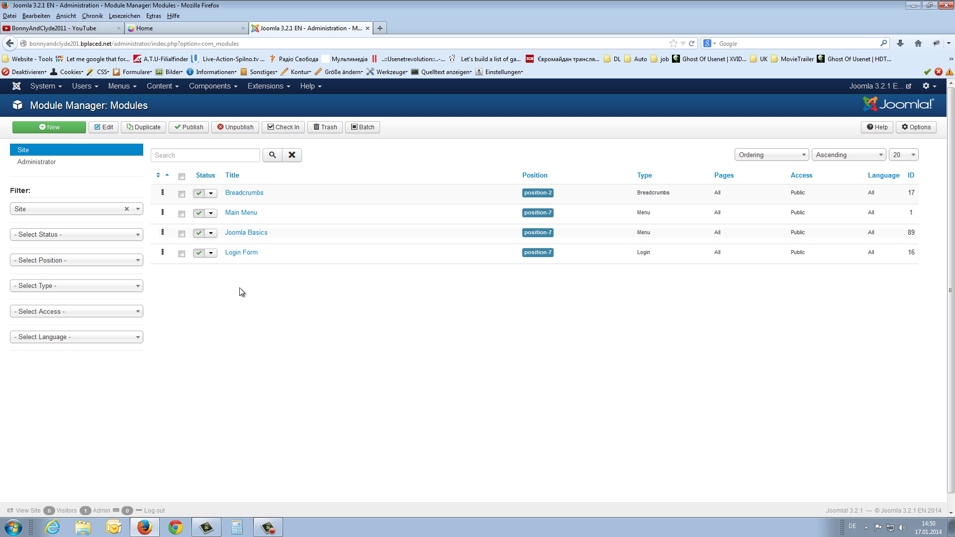
left_click(191, 28)
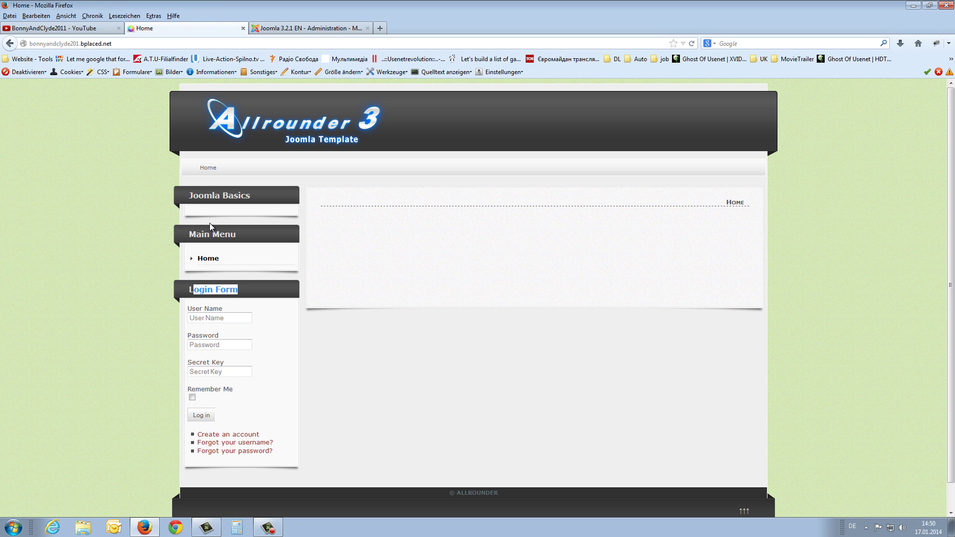
key("F5")
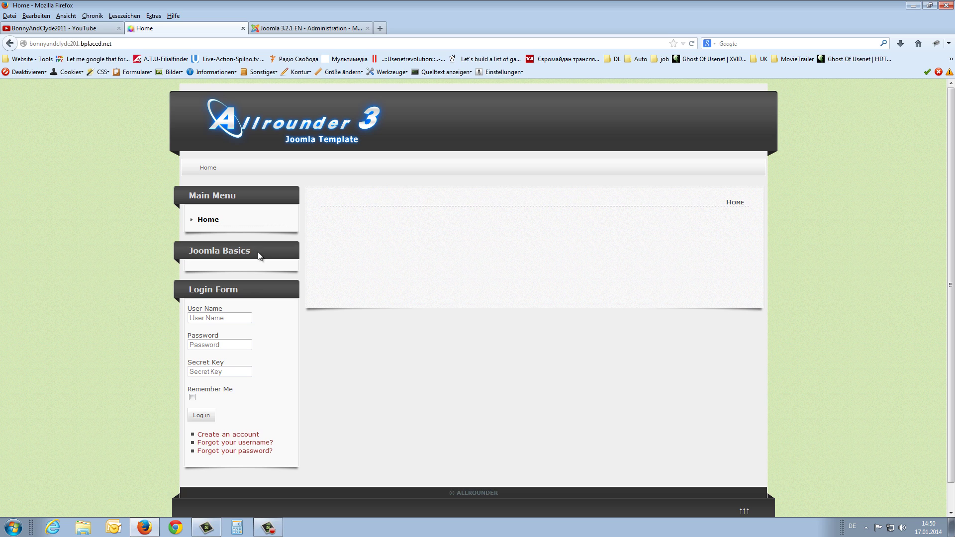
Step: Try to add an uncategorised article titled "under construction" with the text "This site is under construction!" and a custom alias
left_click(277, 27)
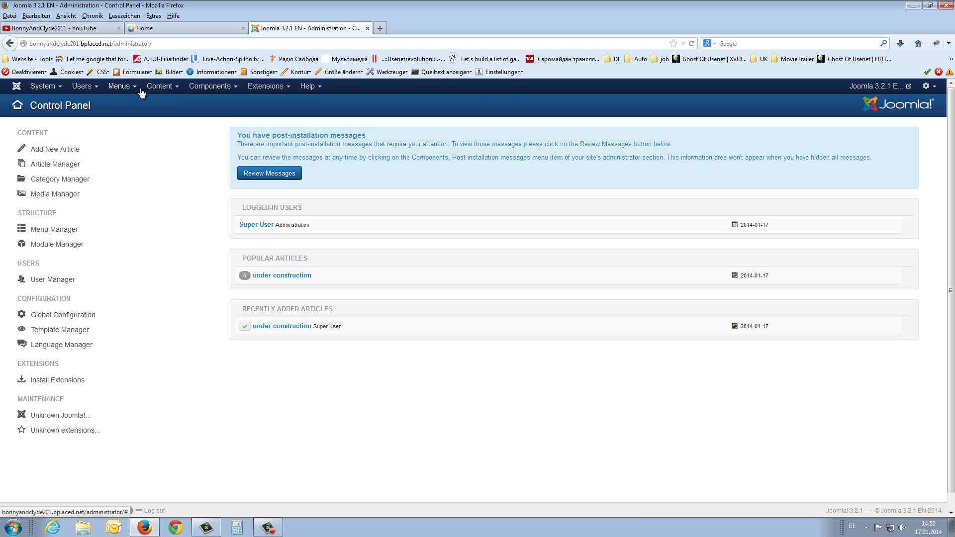
left_click(156, 88)
mouse_move(184, 107)
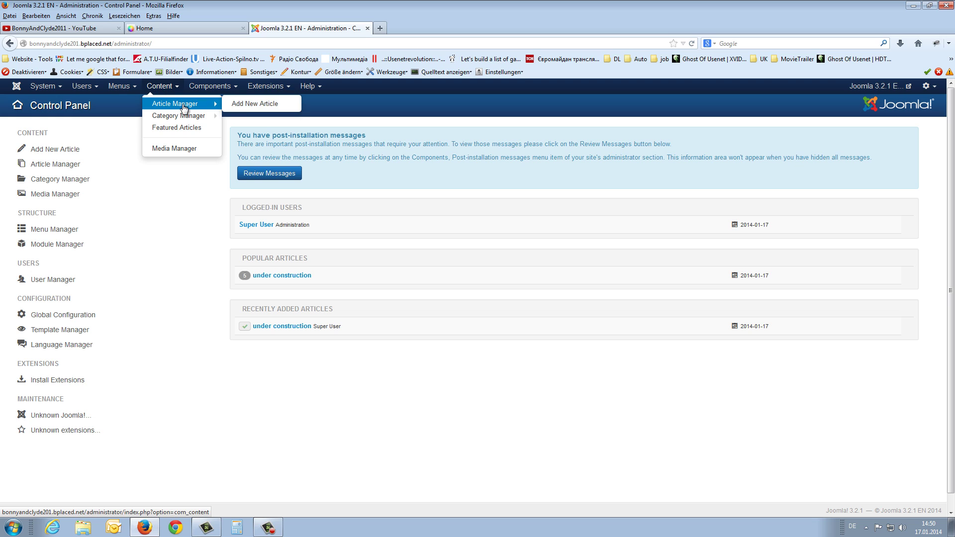
left_click(243, 104)
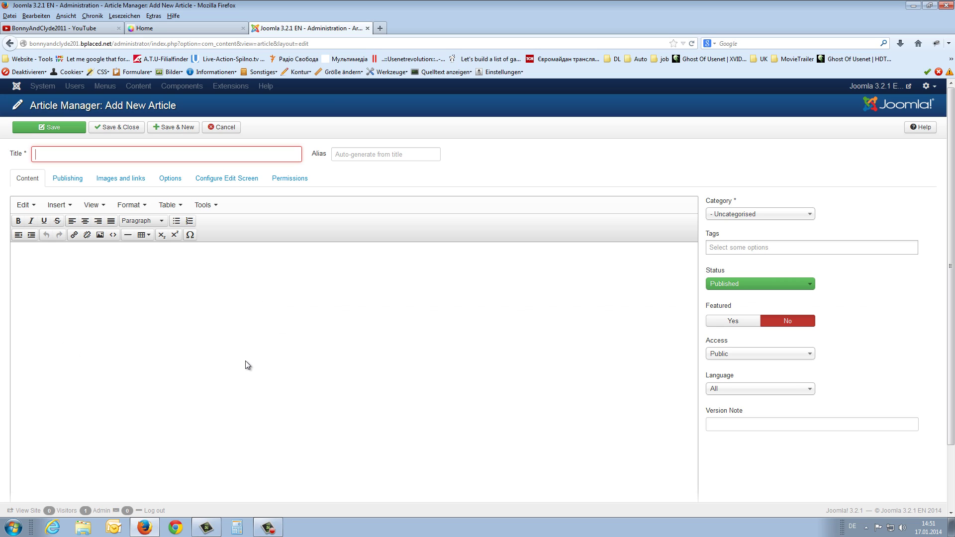
type("under construction")
left_click(127, 277)
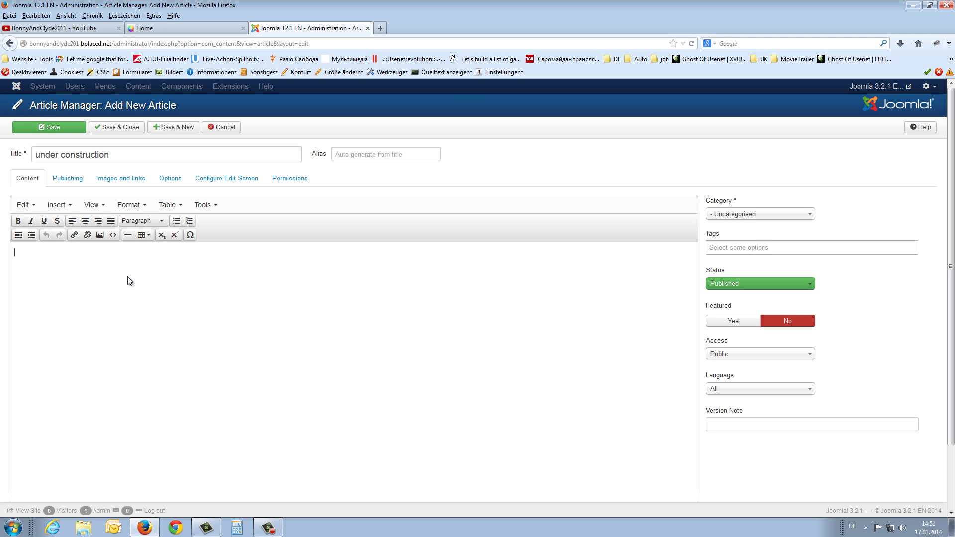
type("This site is under construction!")
left_click(125, 128)
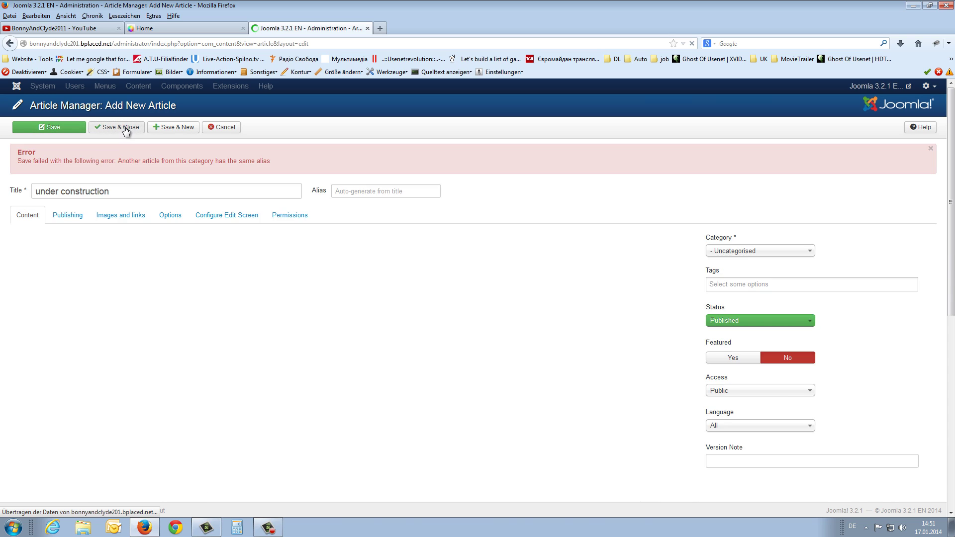
left_click(360, 190)
type("u")
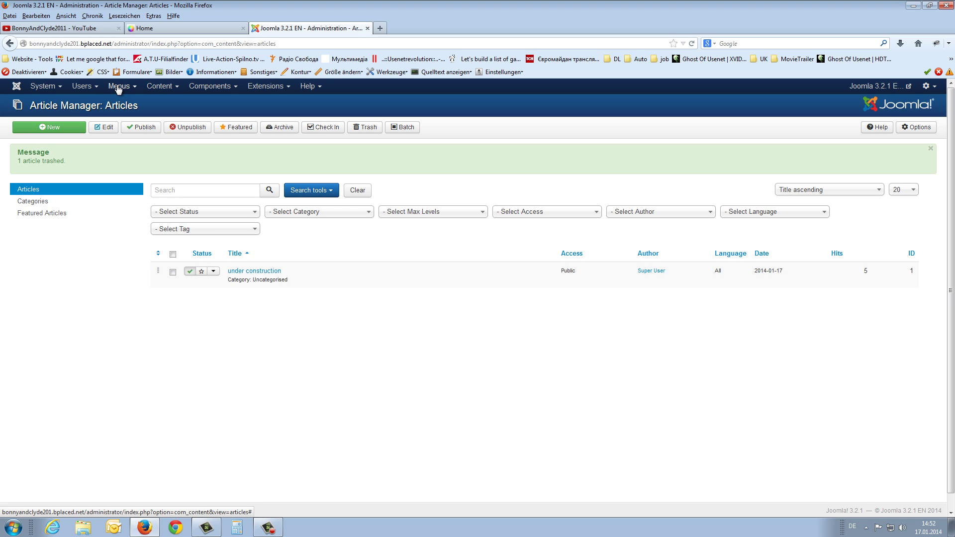
Step: Create a new menu item in the Joomla-Basics menu with the title "Joomla installation"
left_click(118, 89)
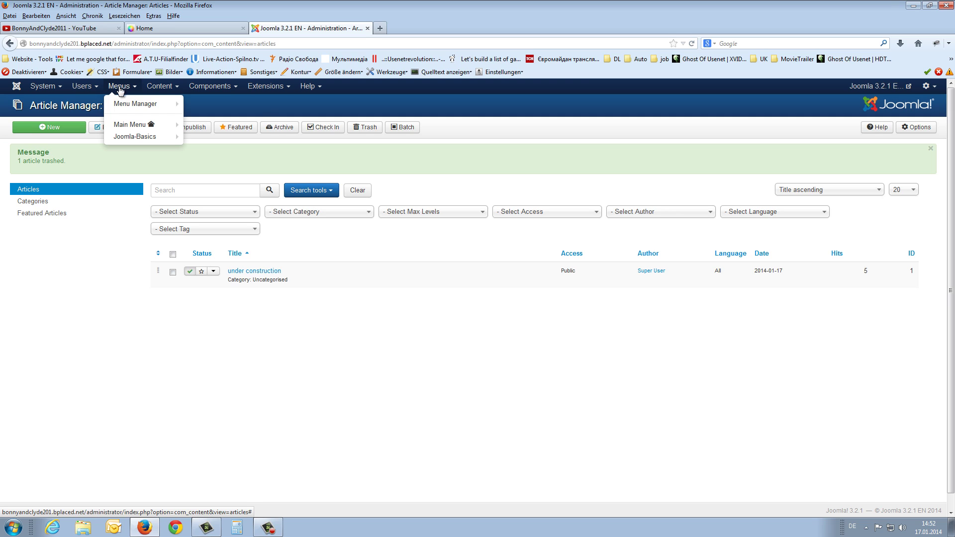
left_click(125, 100)
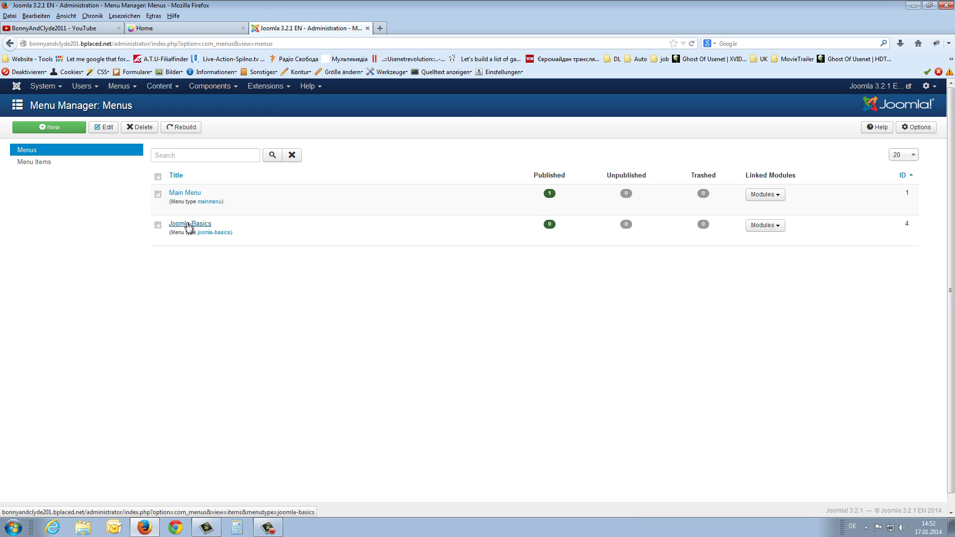
left_click(187, 228)
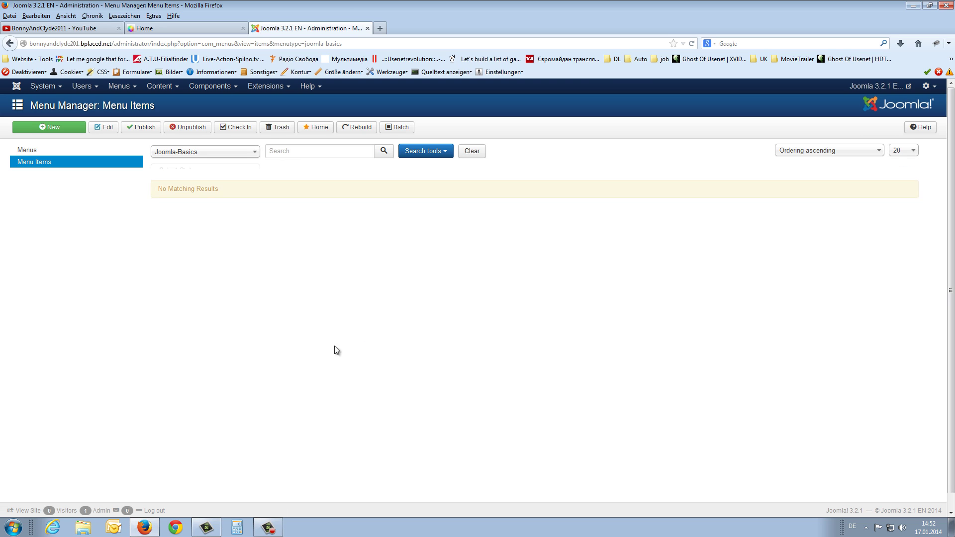
left_click(41, 130)
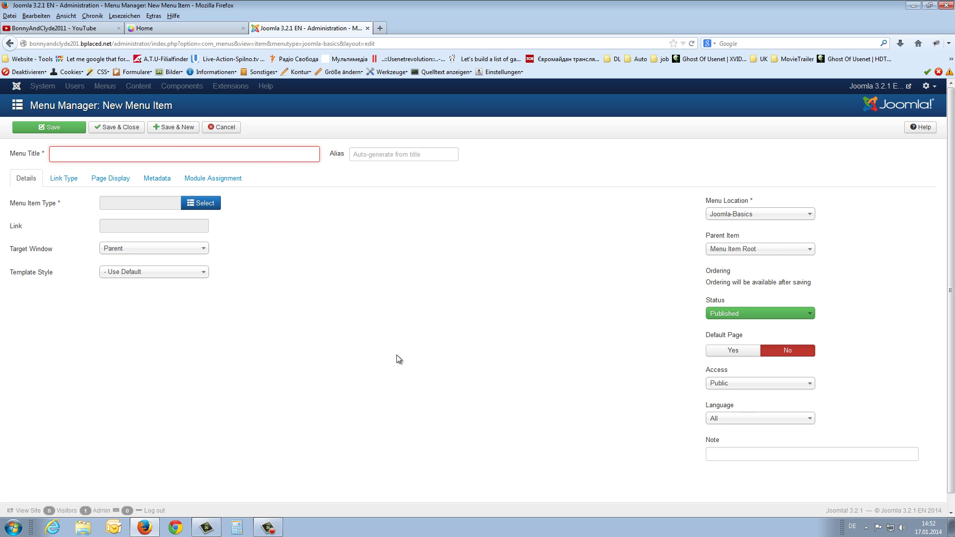
type("Joomla installation")
left_click(342, 327)
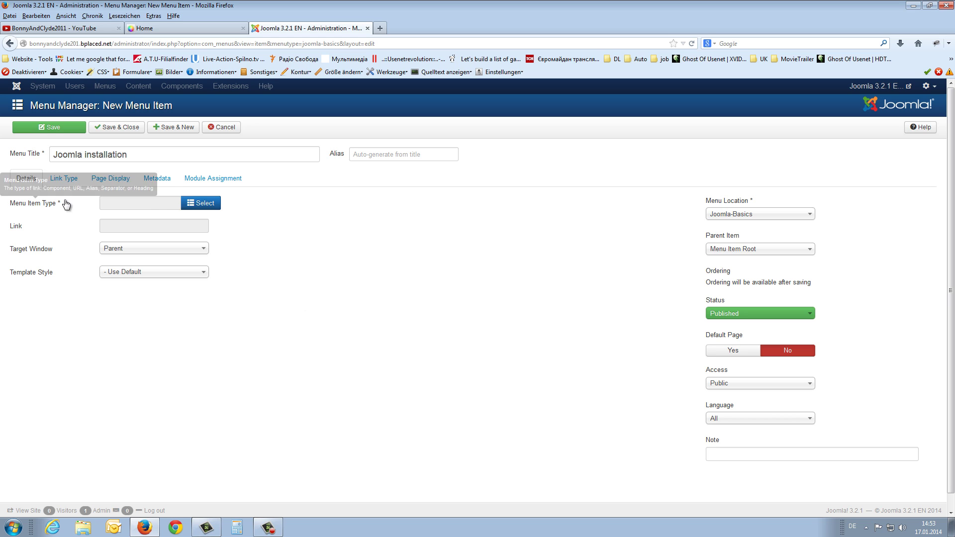
Step: Set the menu item type to Single Article and select the "under construction" article
left_click(208, 202)
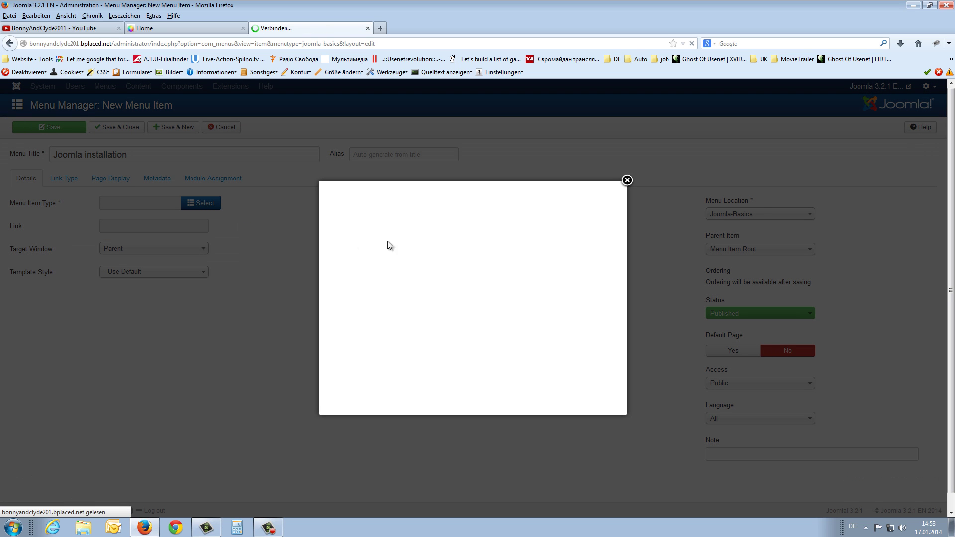
left_click(362, 197)
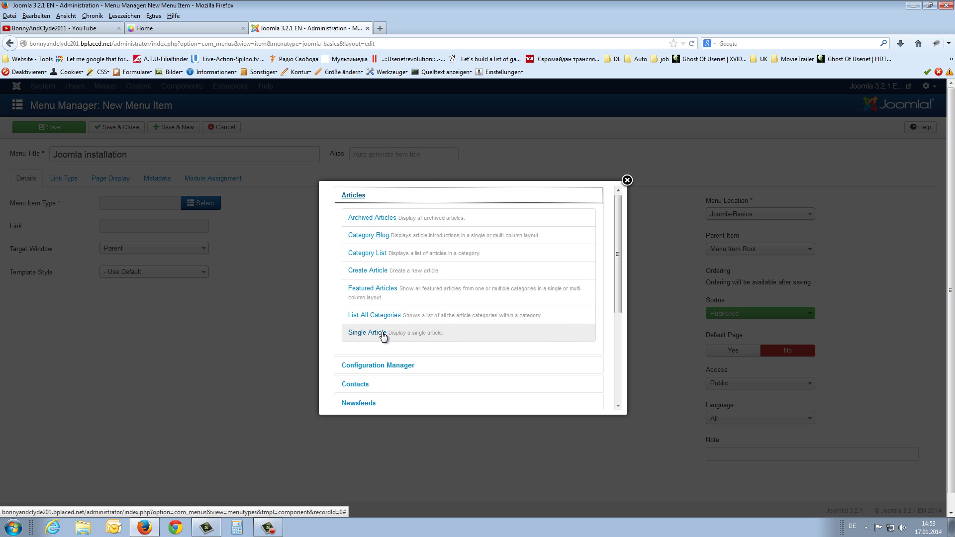
left_click(354, 332)
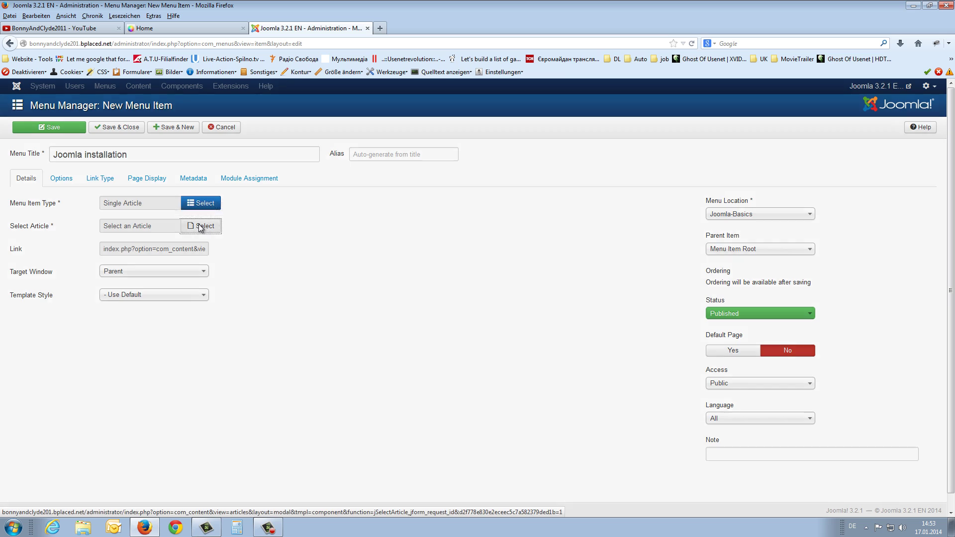
left_click(199, 227)
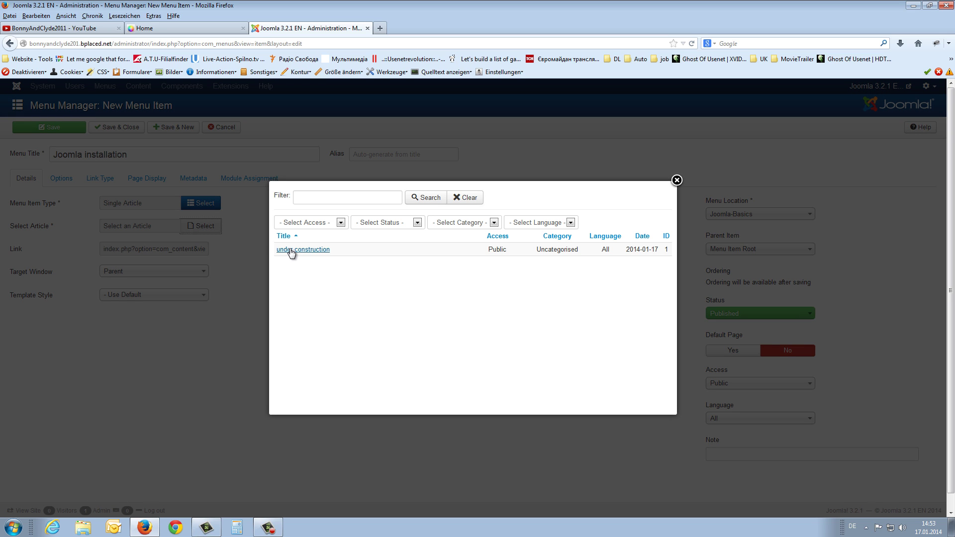
left_click(312, 250)
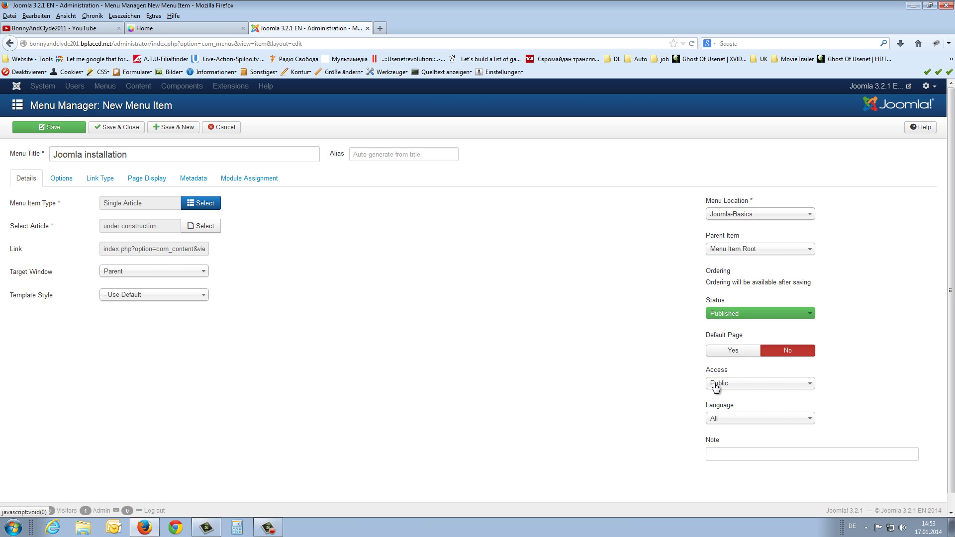
Step: Save the Joomla installation menu item and reload the site's front page to check it
left_click(170, 129)
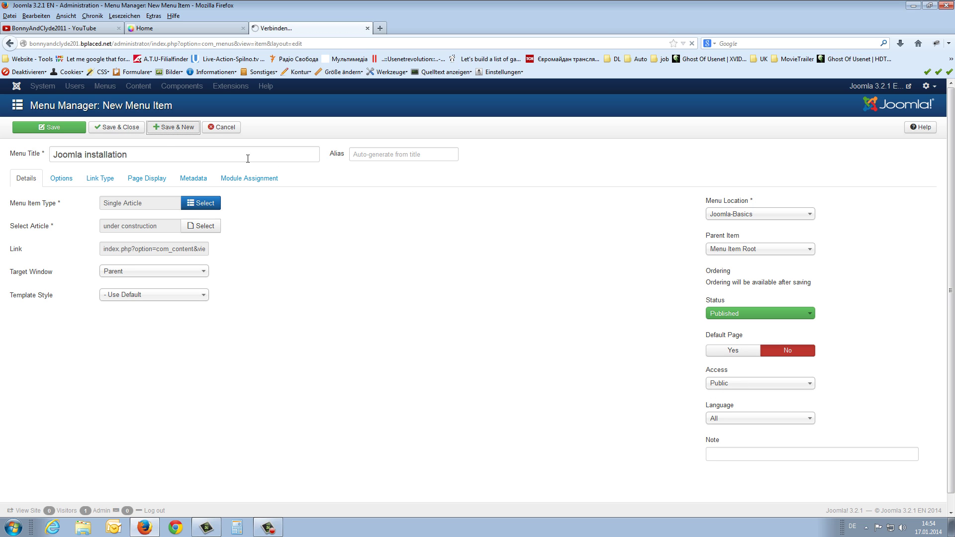
left_click(181, 27)
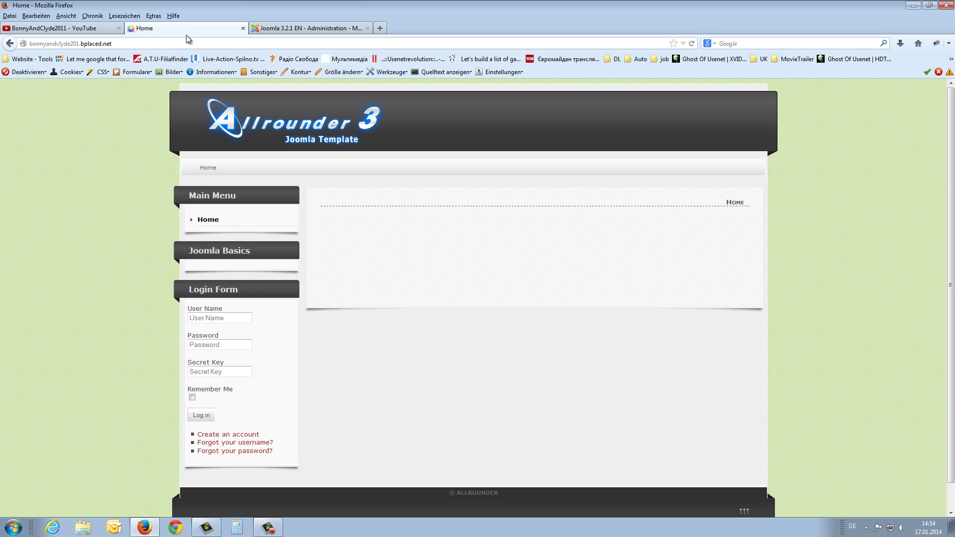
left_click(325, 138)
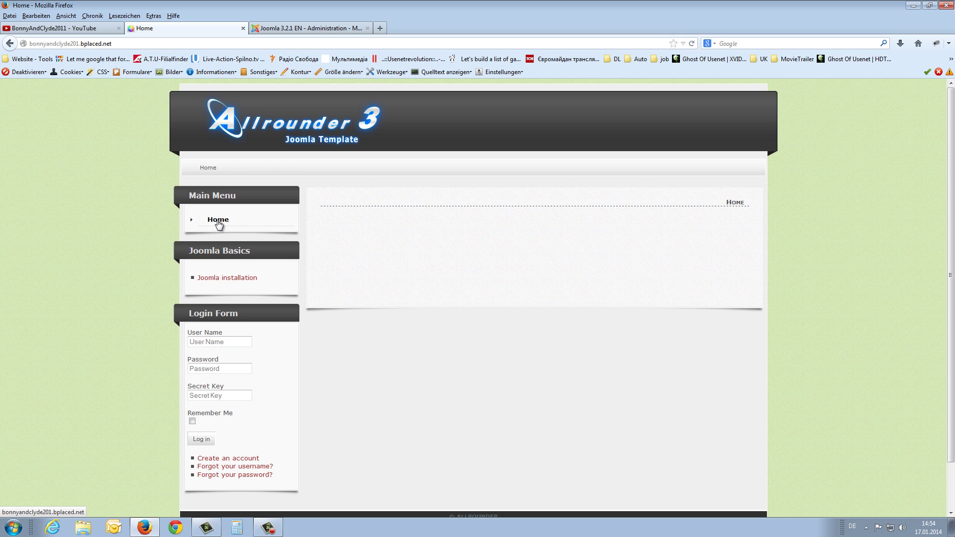
Step: Set the Joomla Basics module's Module Class Suffix to "_menu" and save the module
left_click(282, 29)
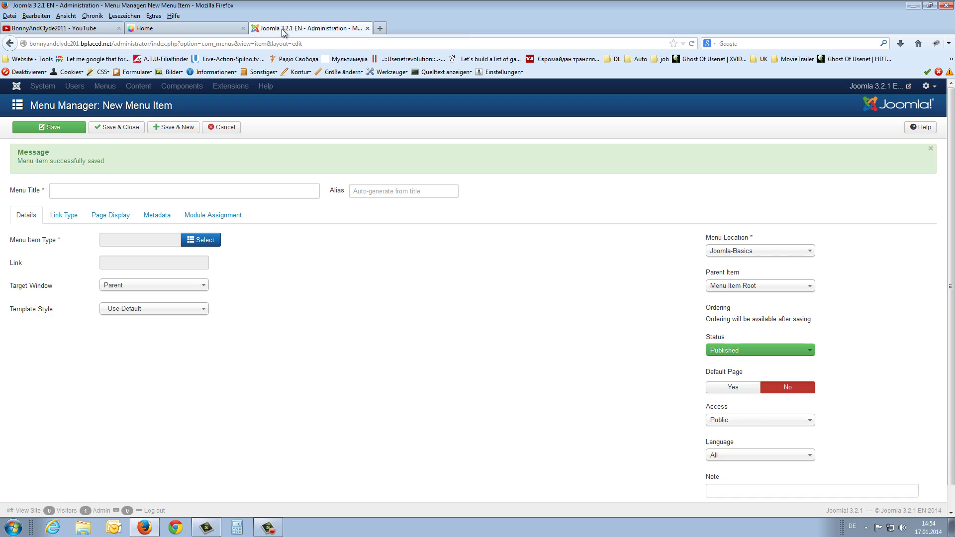
left_click(230, 128)
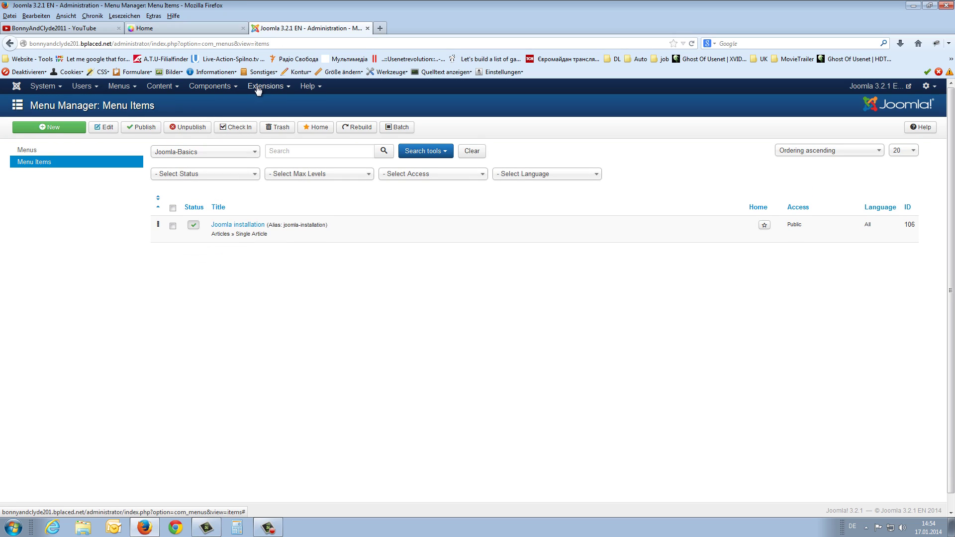
left_click(258, 88)
left_click(277, 125)
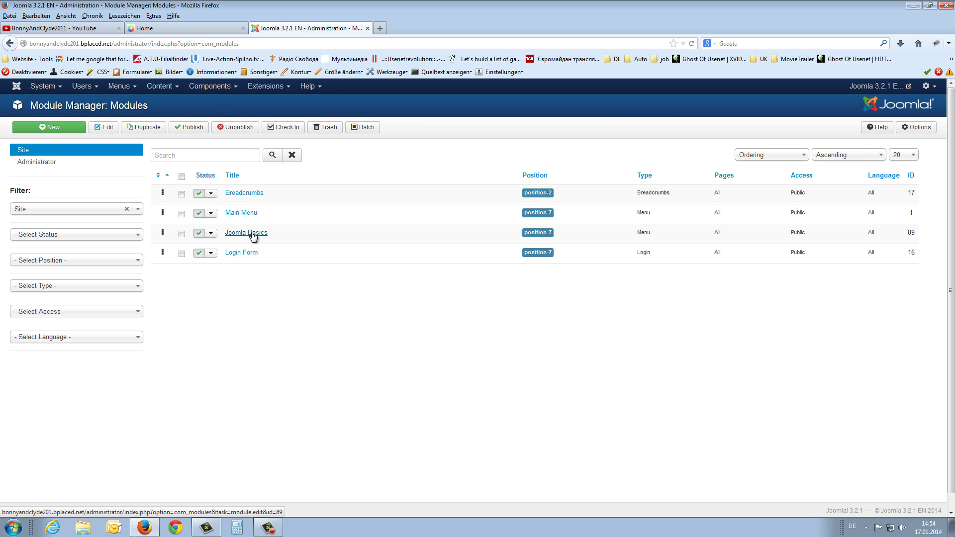
left_click(263, 233)
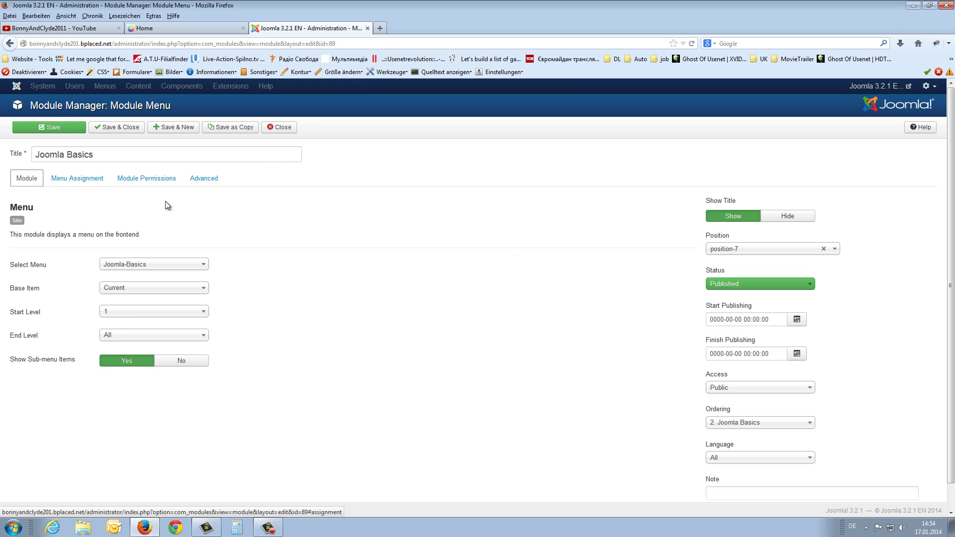
left_click(205, 180)
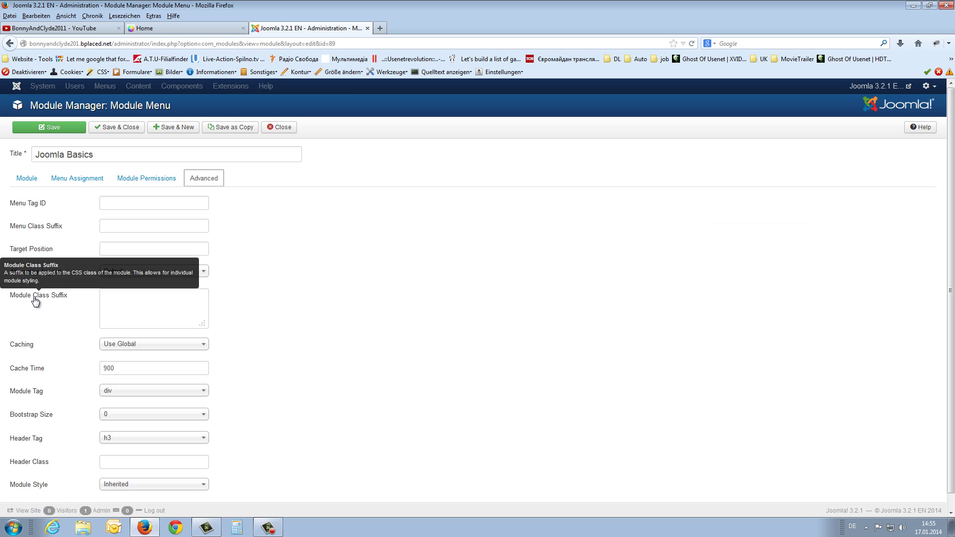
left_click(112, 298)
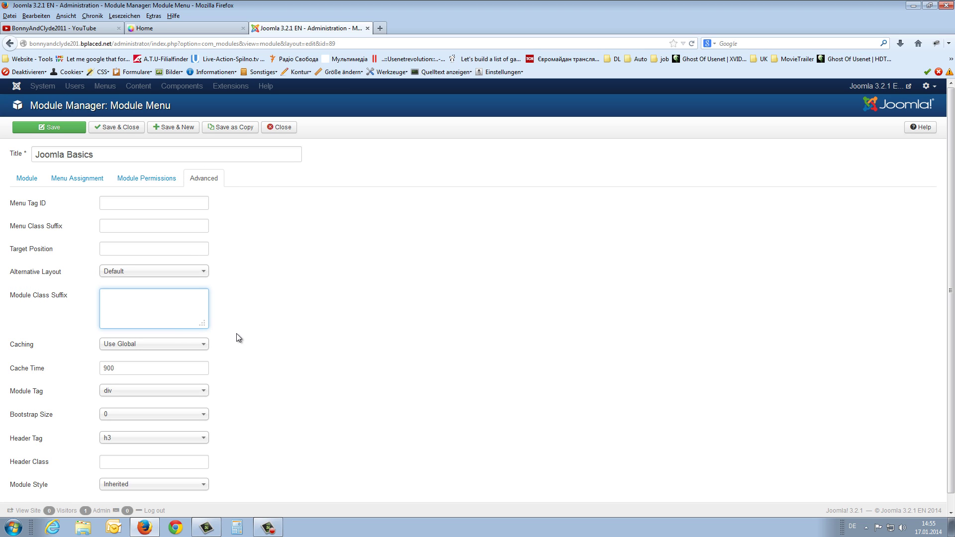
type("_me")
type("nu")
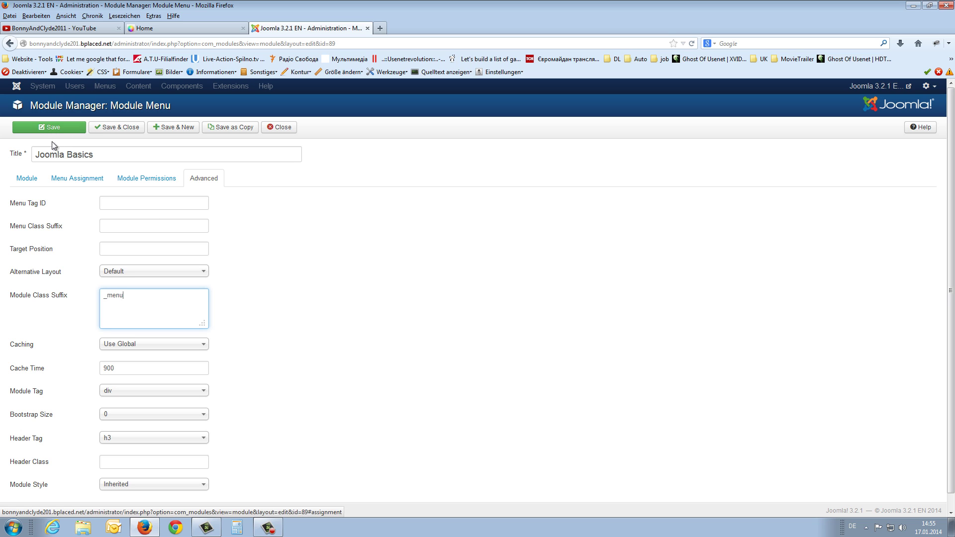
left_click(117, 128)
Step: Reload the site's front page, compare the two menus' styling, and open the Joomla installation item to check its article
left_click(178, 28)
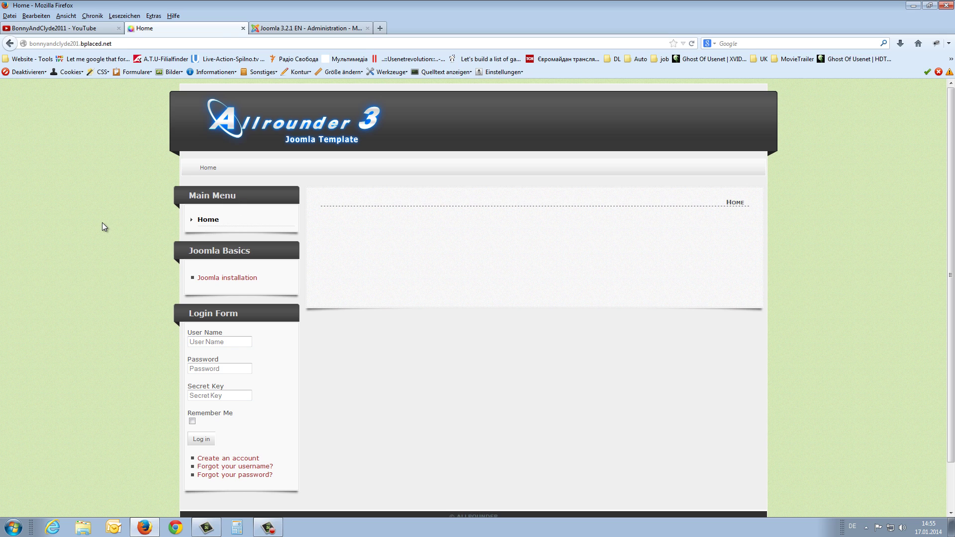
key("F5")
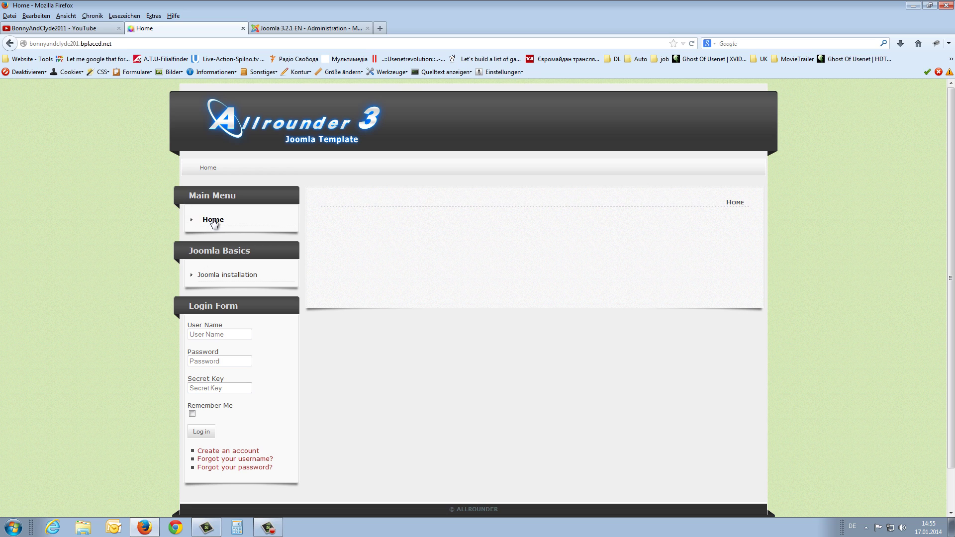
left_click(221, 275)
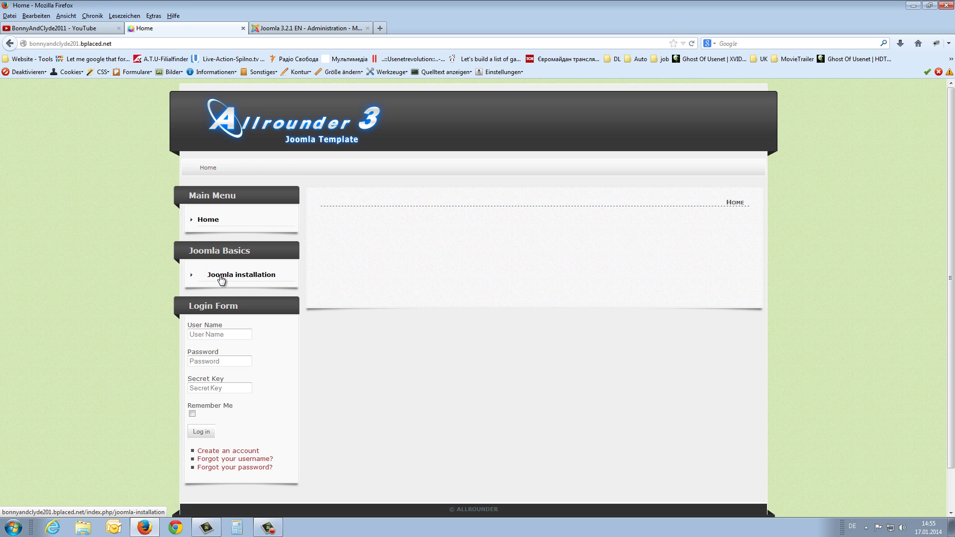
triple_click(436, 286)
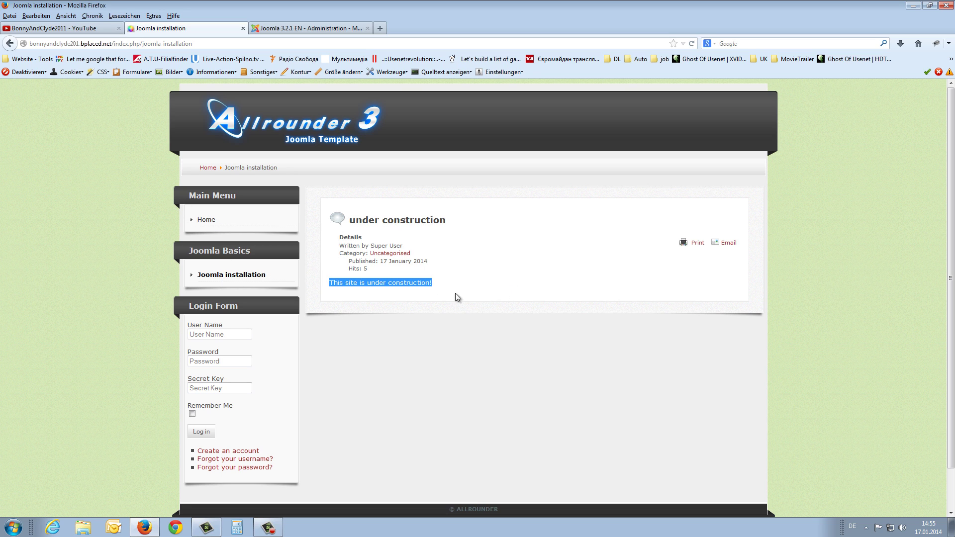
left_click(456, 293)
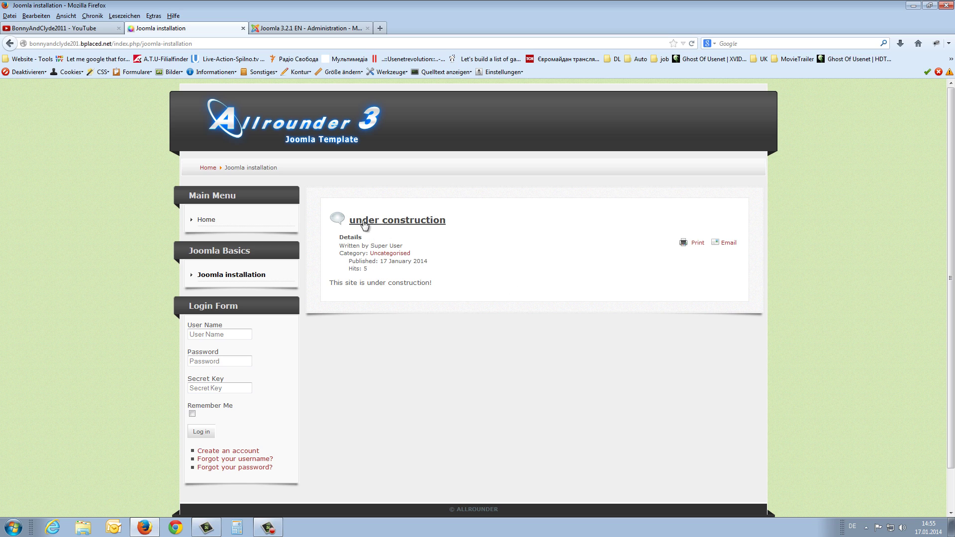
Step: Review the under construction article's author, category, publication date, hits and body text, and return to the site's Home page
left_click_drag(344, 245, 411, 258)
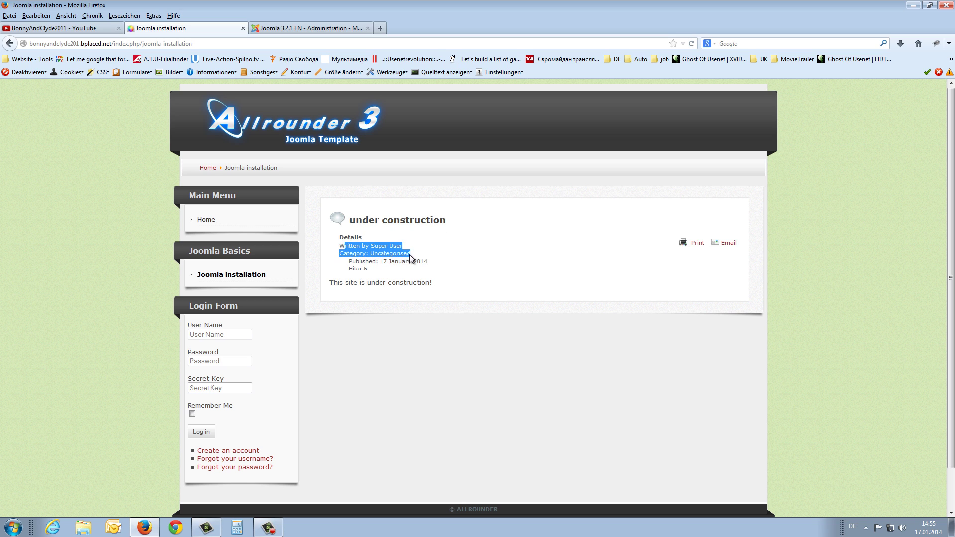
left_click_drag(343, 253, 429, 258)
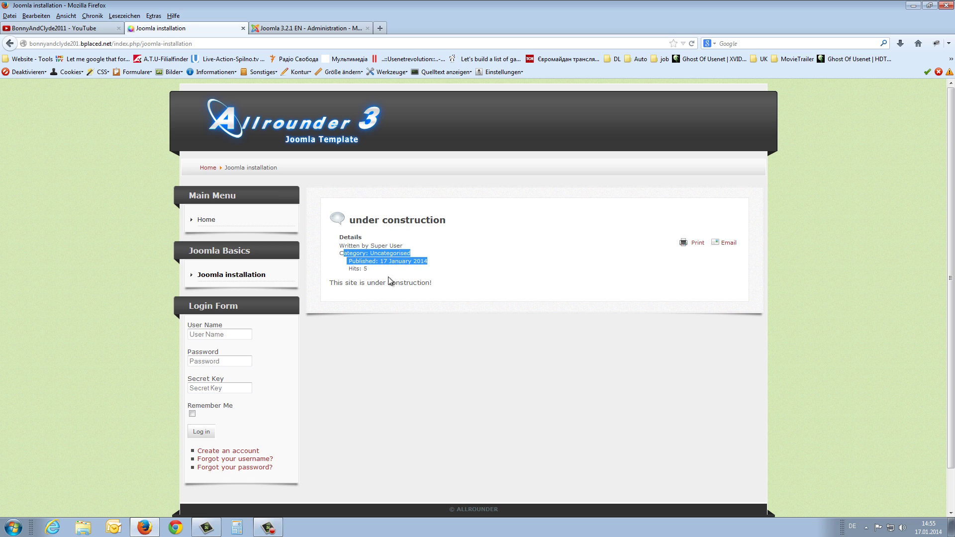
left_click_drag(356, 259, 421, 292)
left_click(435, 262)
double_click(354, 269)
left_click(330, 287)
left_click(440, 284)
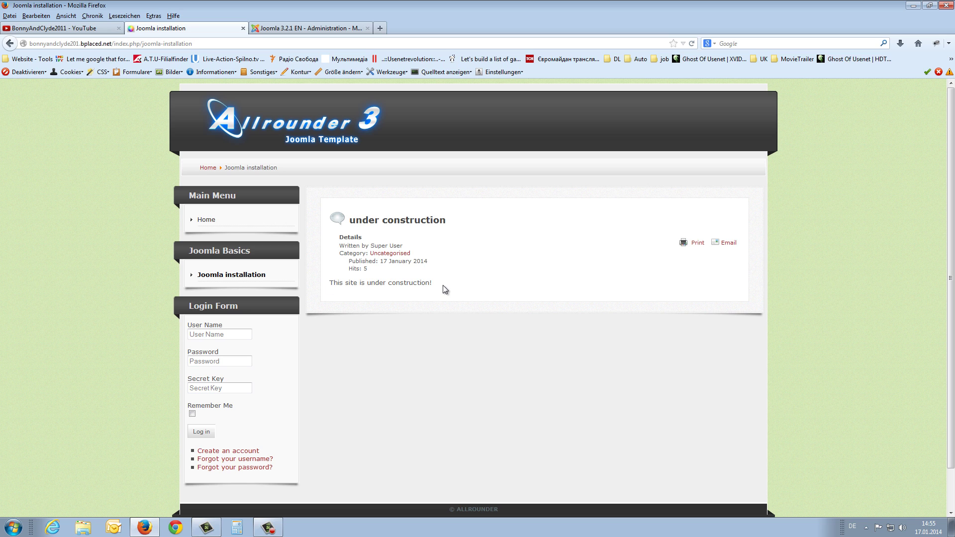
left_click(206, 219)
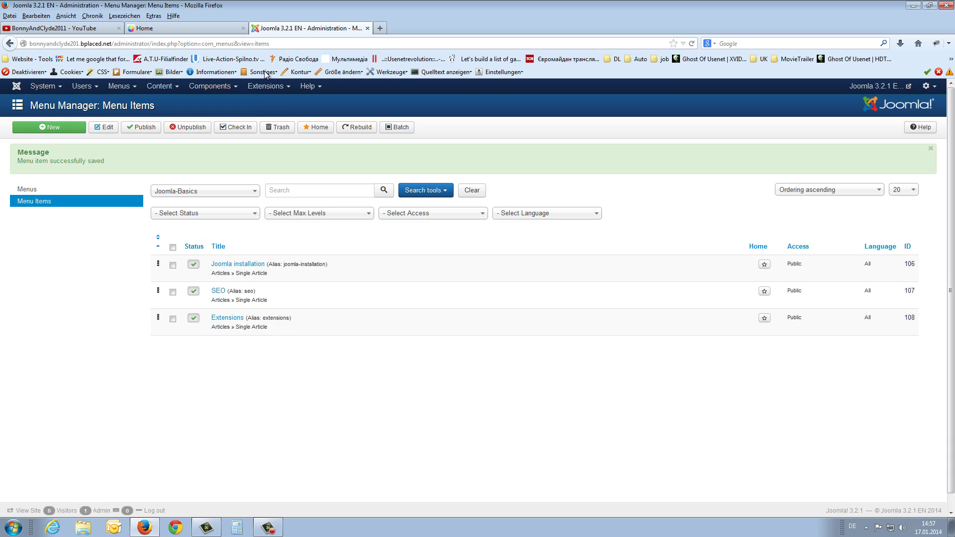
Step: Start a new menu item in the Joomla-Basics menu with the title "upload and install"
key("ctrl+Tab")
left_click(118, 87)
mouse_move(125, 142)
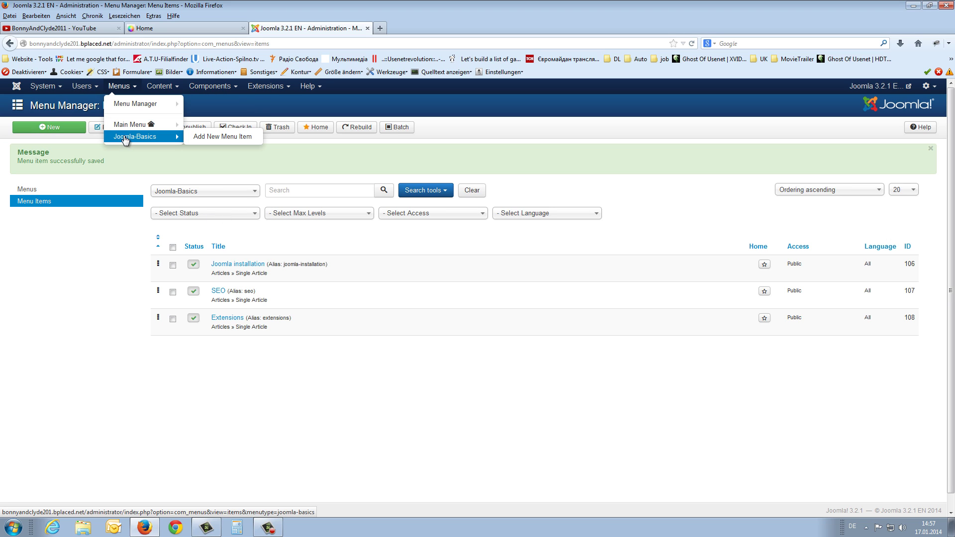
left_click(124, 139)
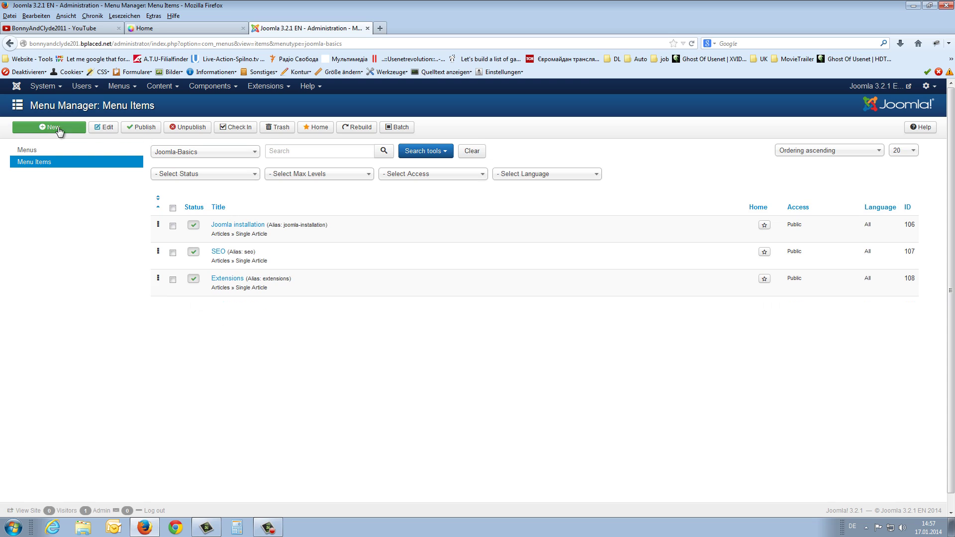
left_click(50, 128)
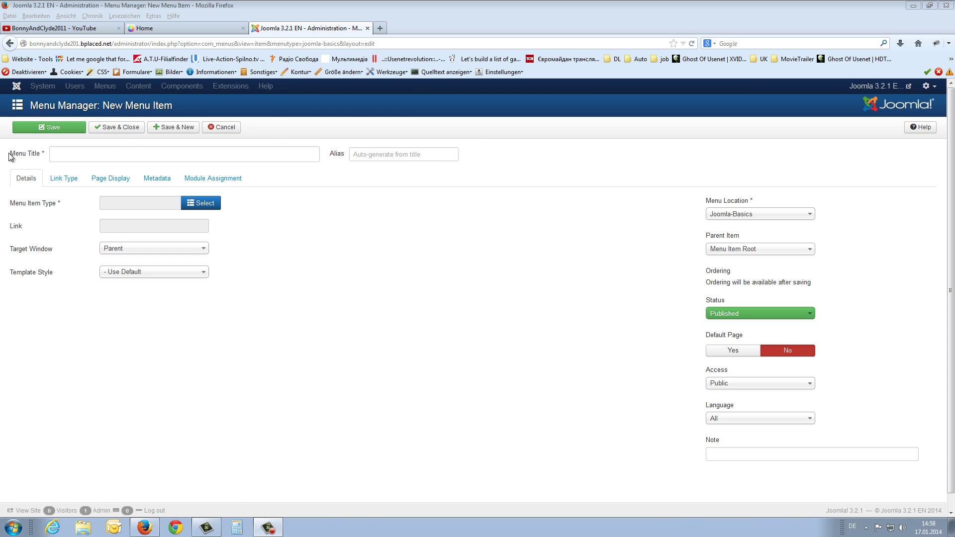
left_click(70, 155)
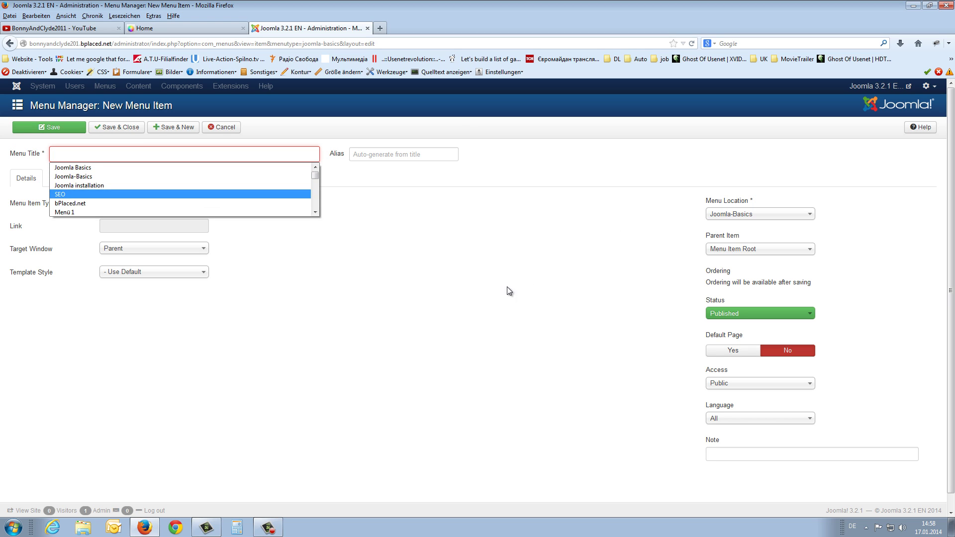
type("upload and install")
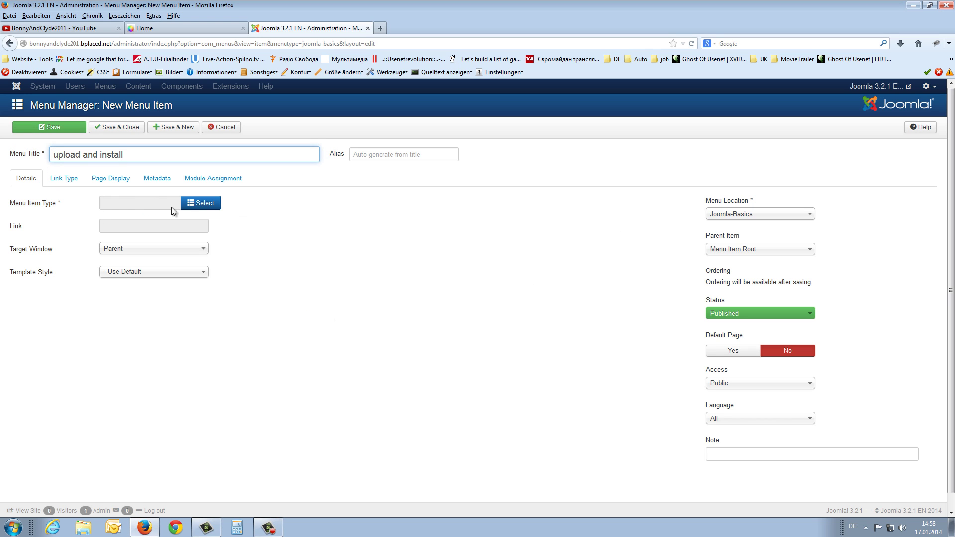
Step: Set the new item's type to Single Article and select the "under construction" article
left_click(207, 205)
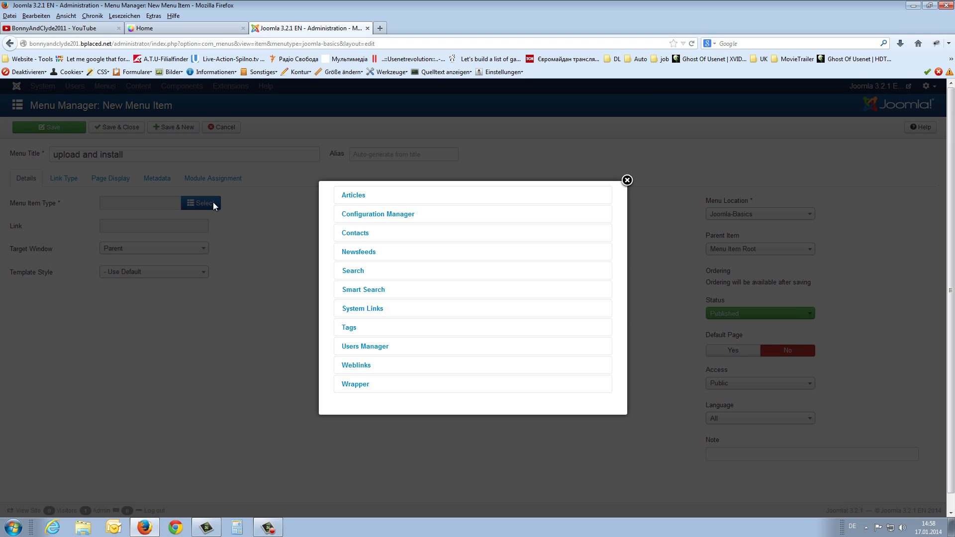
left_click(354, 196)
left_click(363, 333)
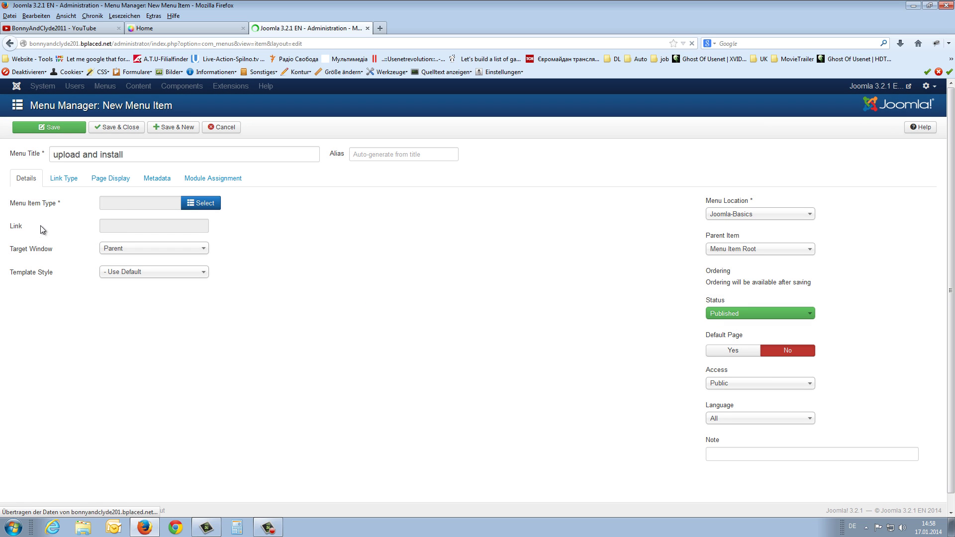
left_click(204, 226)
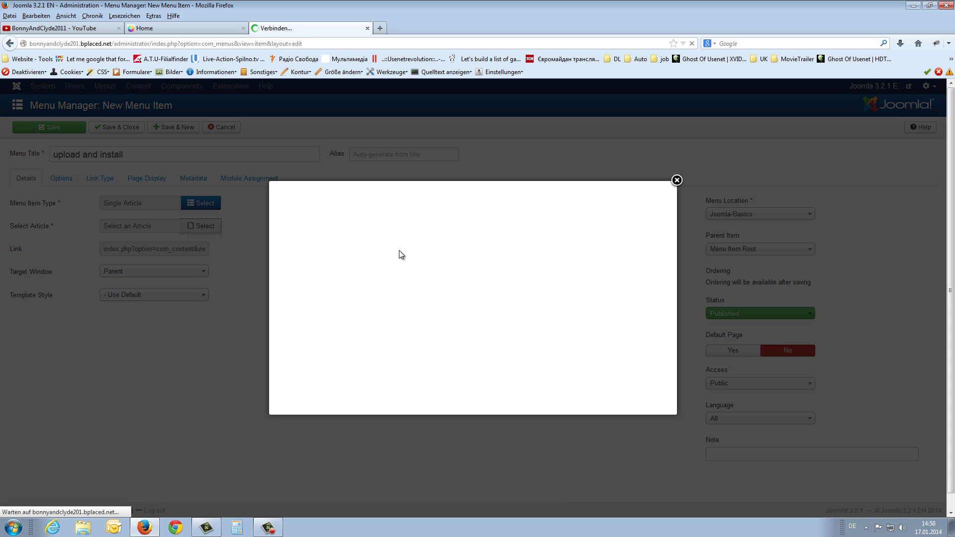
left_click(296, 252)
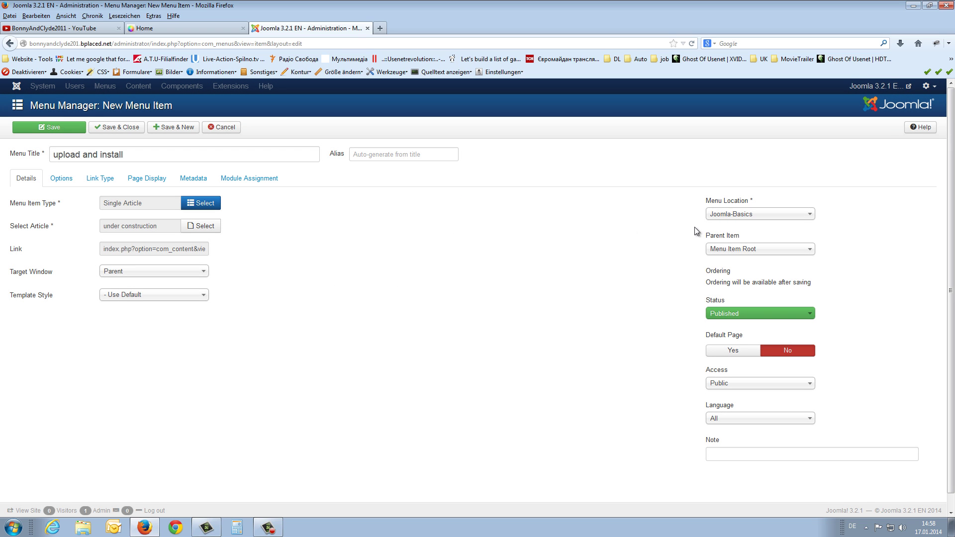
Step: Make Joomla installation the parent of the "upload and install" item, and save and close it
mouse_move(712, 203)
left_click(784, 254)
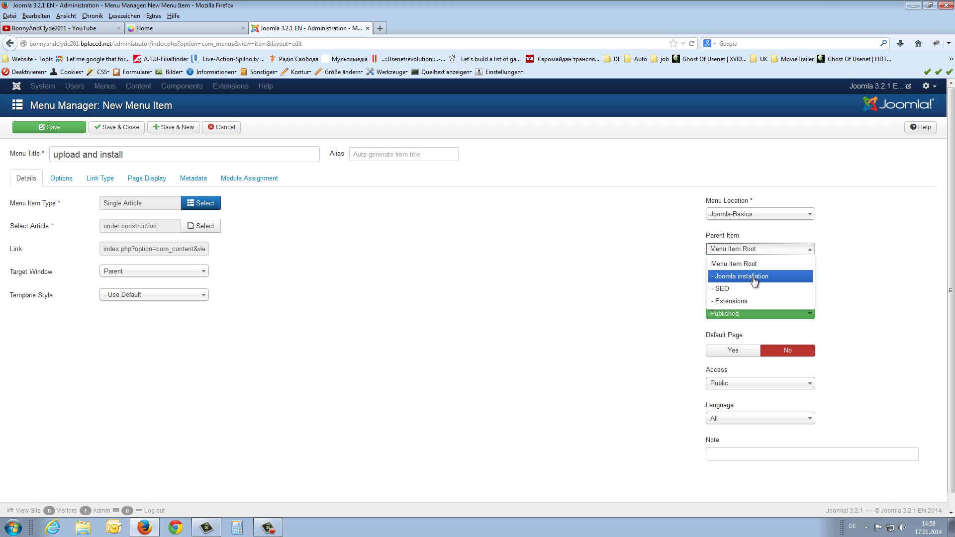
left_click(762, 277)
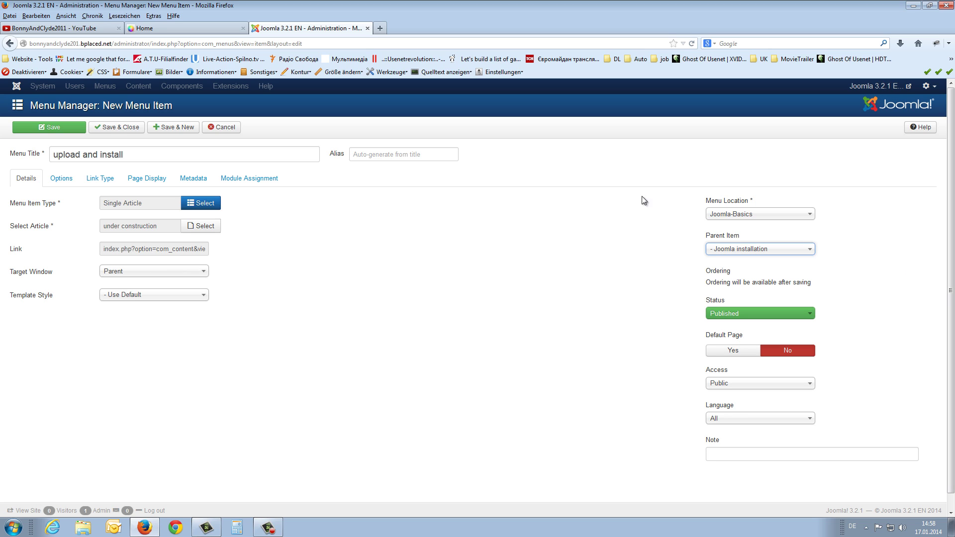
left_click(114, 128)
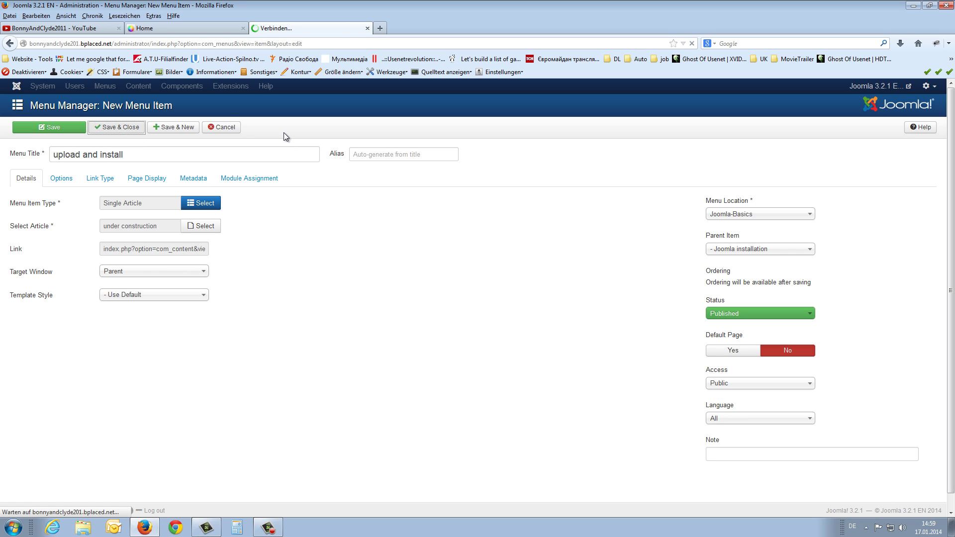
Step: Reload the site's front page to check the nested Joomla Basics entries, and open the Joomla installation page
left_click(169, 26)
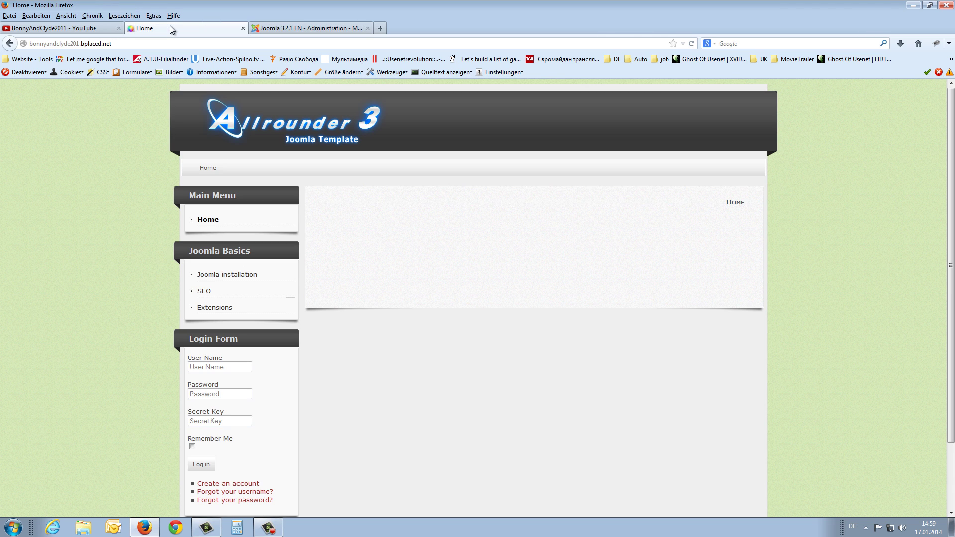
key("F5")
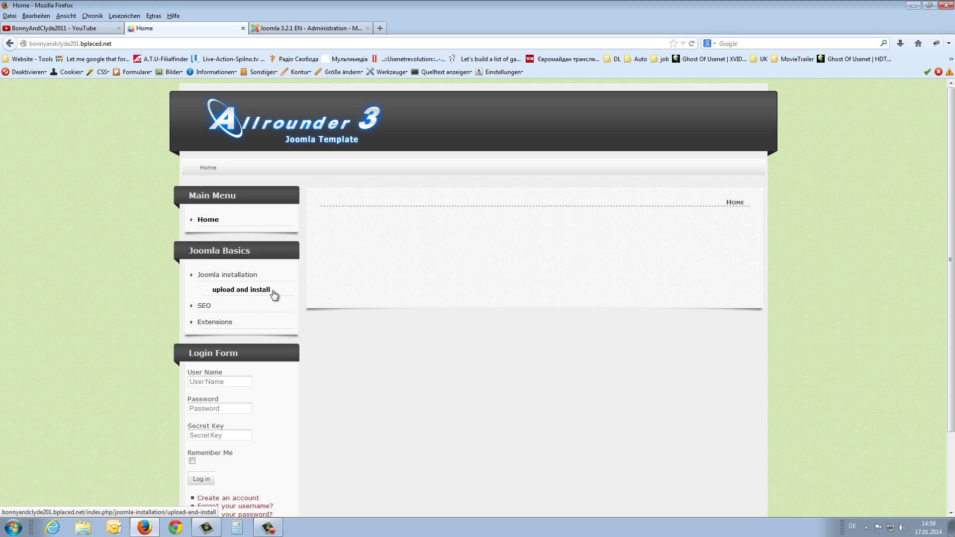
left_click(213, 223)
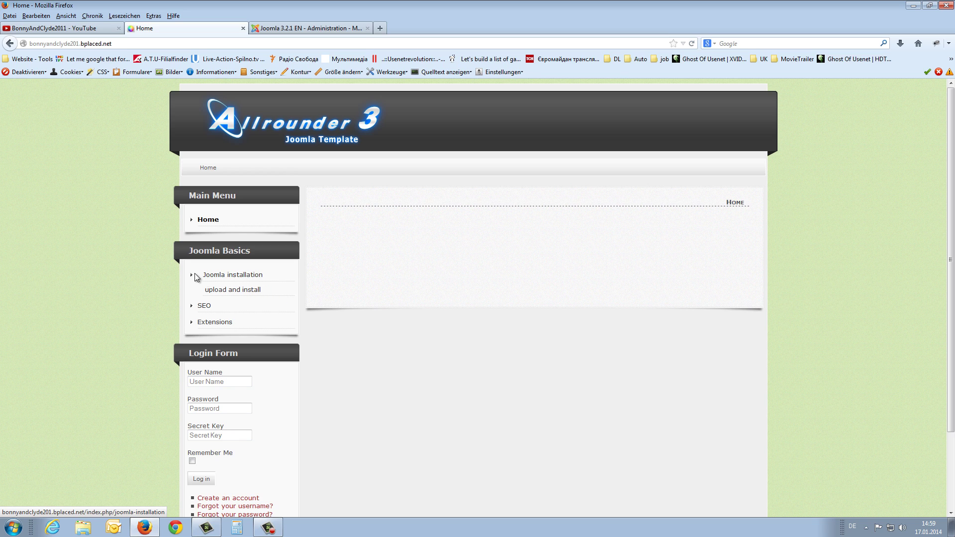
left_click(219, 276)
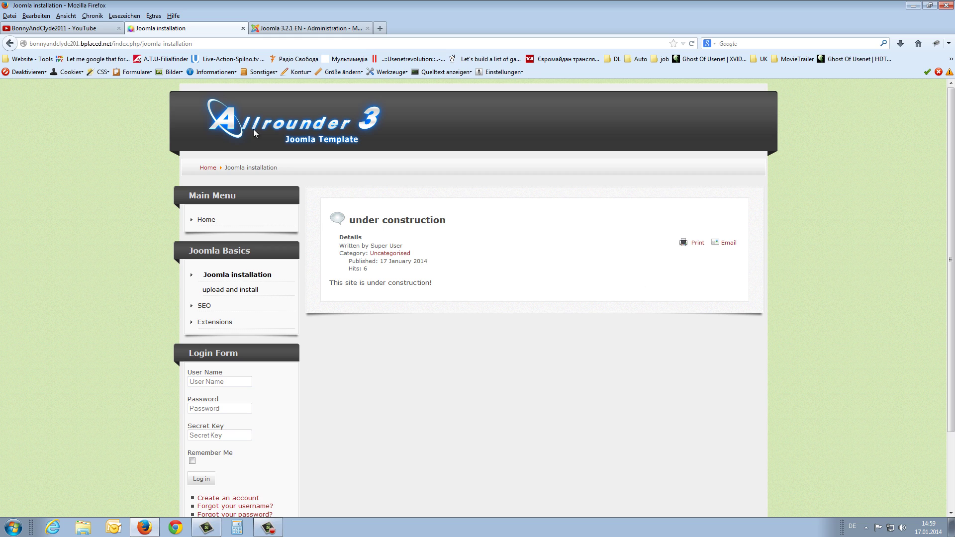
Step: Set Show Sub-menu Items to No in the Joomla Basics module, and save and close it
left_click(284, 31)
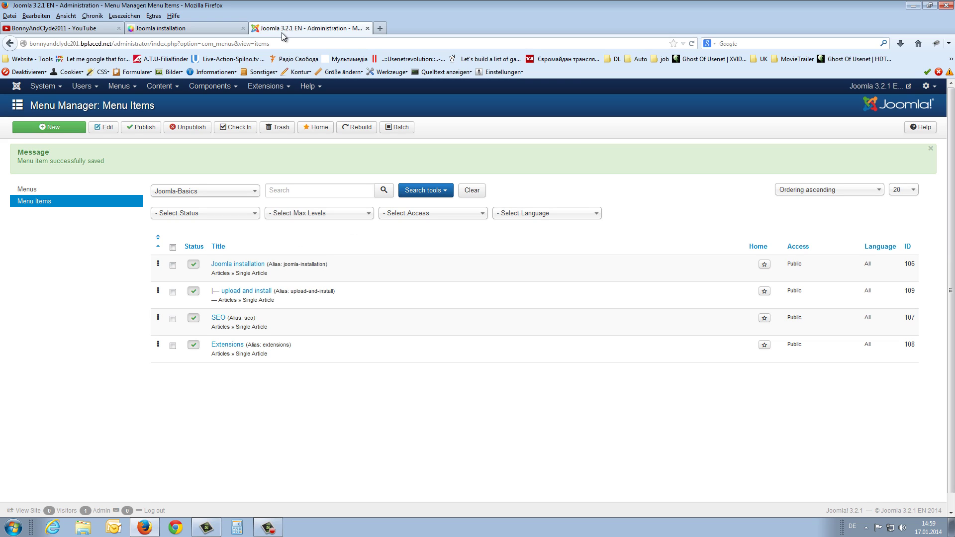
left_click(263, 87)
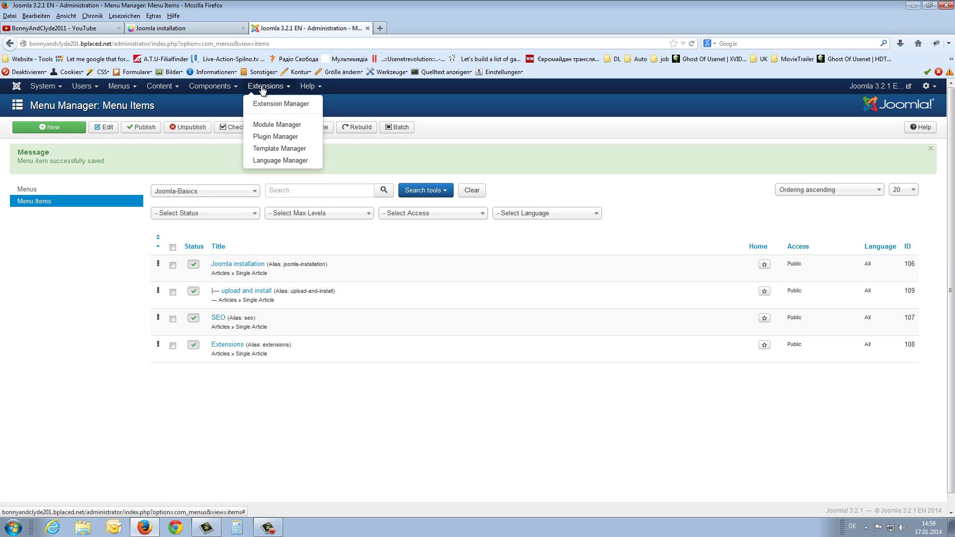
left_click(273, 123)
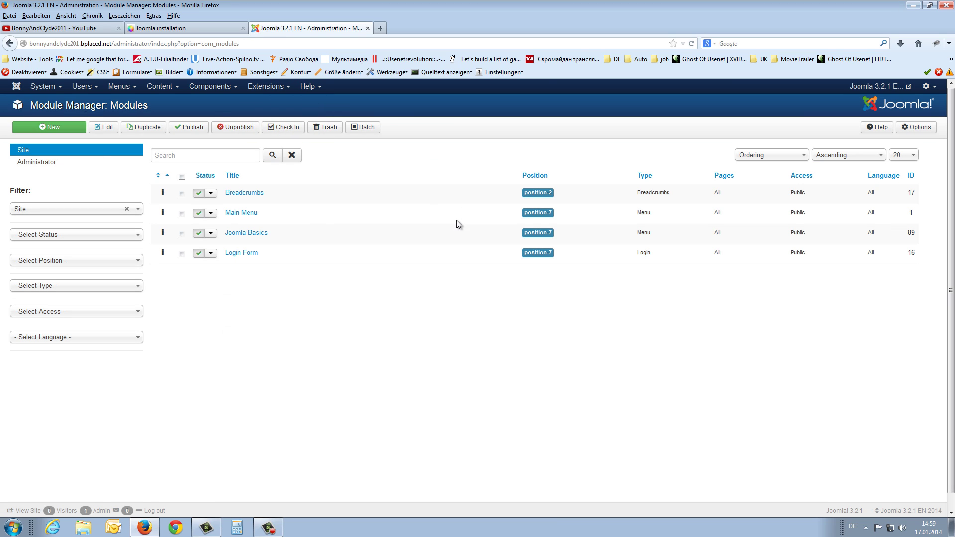
left_click(247, 234)
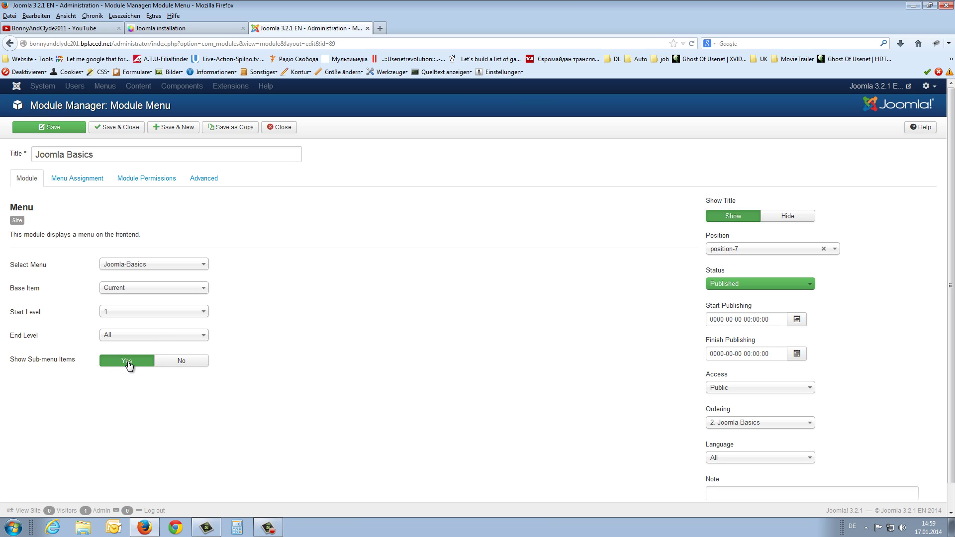
left_click(184, 361)
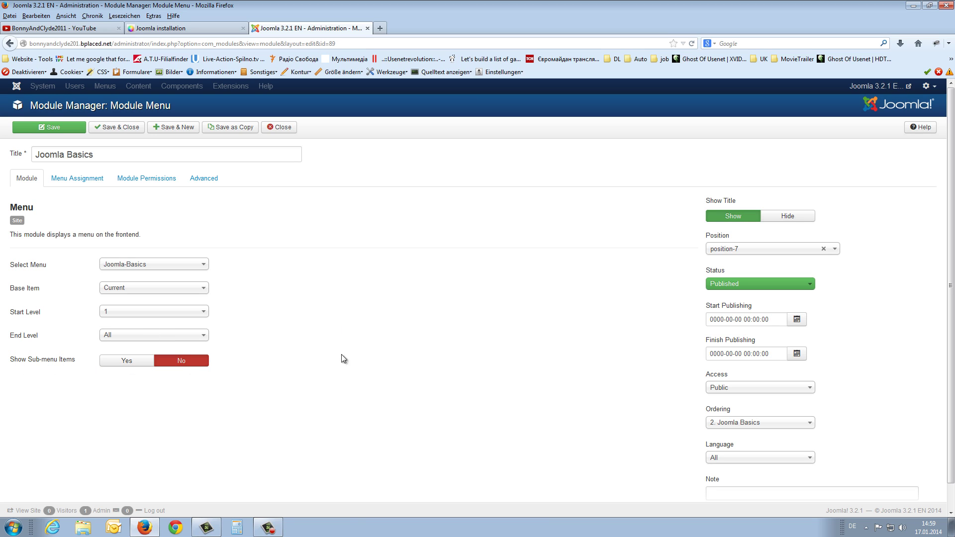
left_click(120, 127)
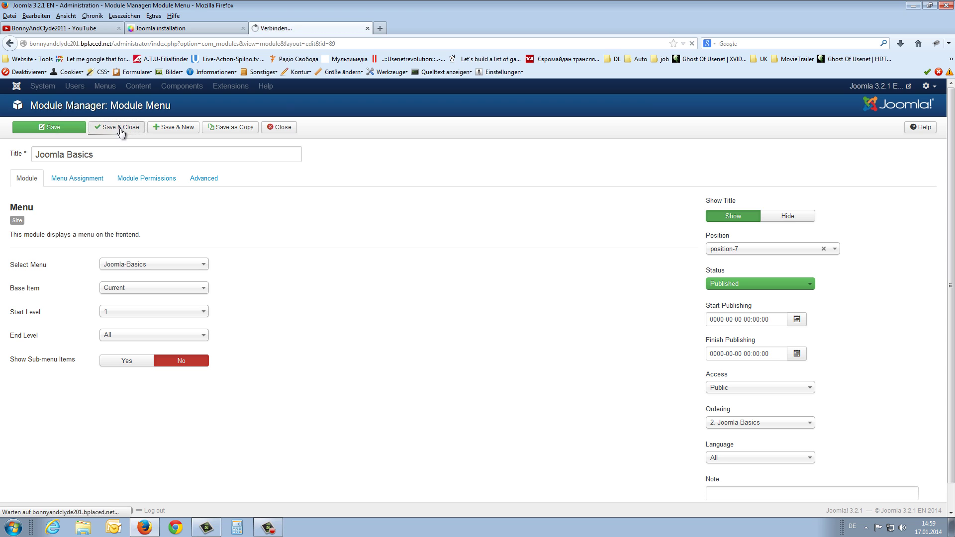
Step: Check on the site how the "upload and install" sub-item displays on the Home page and on the Joomla installation page
left_click(203, 28)
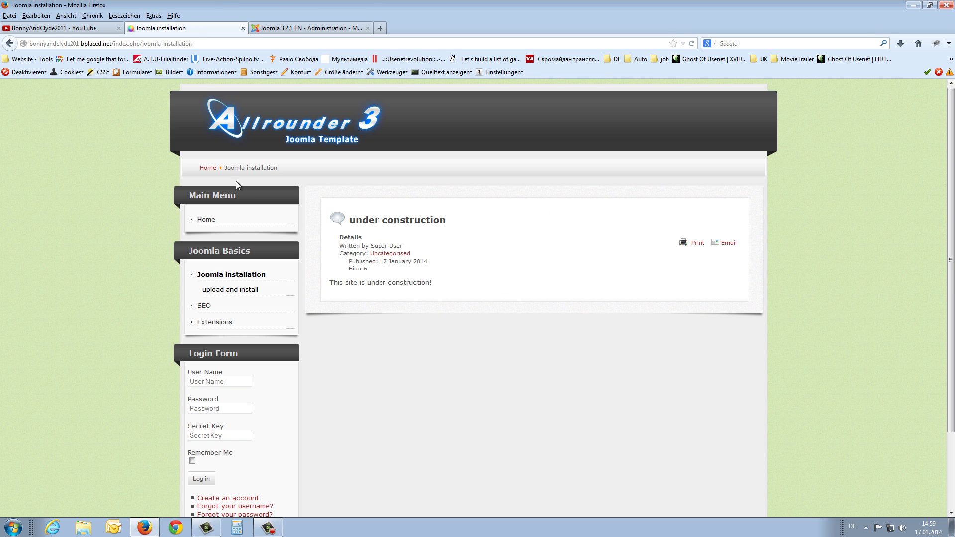
left_click(216, 222)
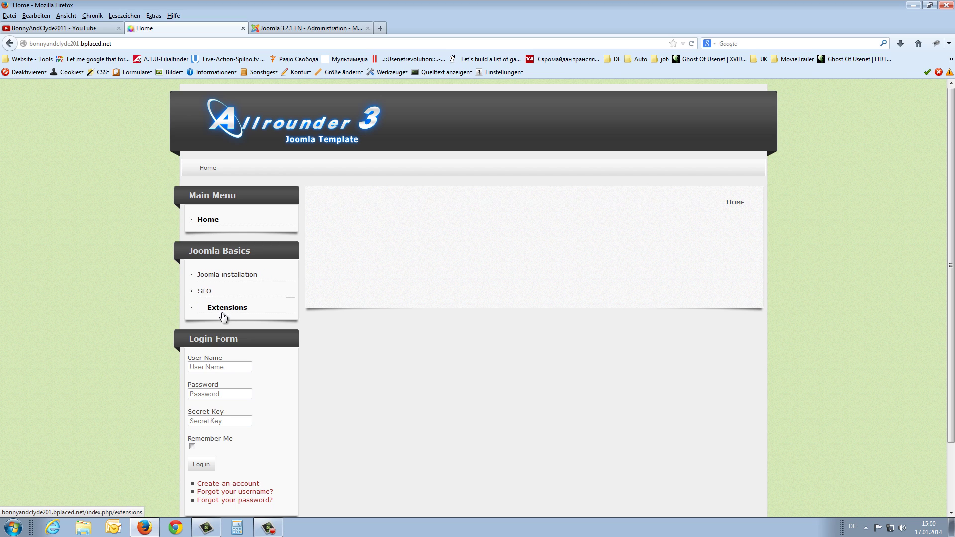
left_click(221, 276)
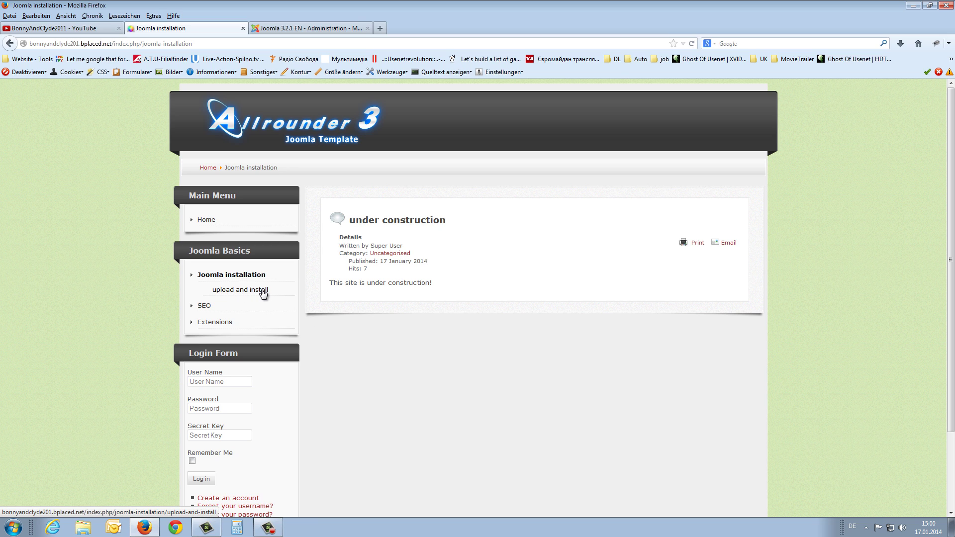
key("F10")
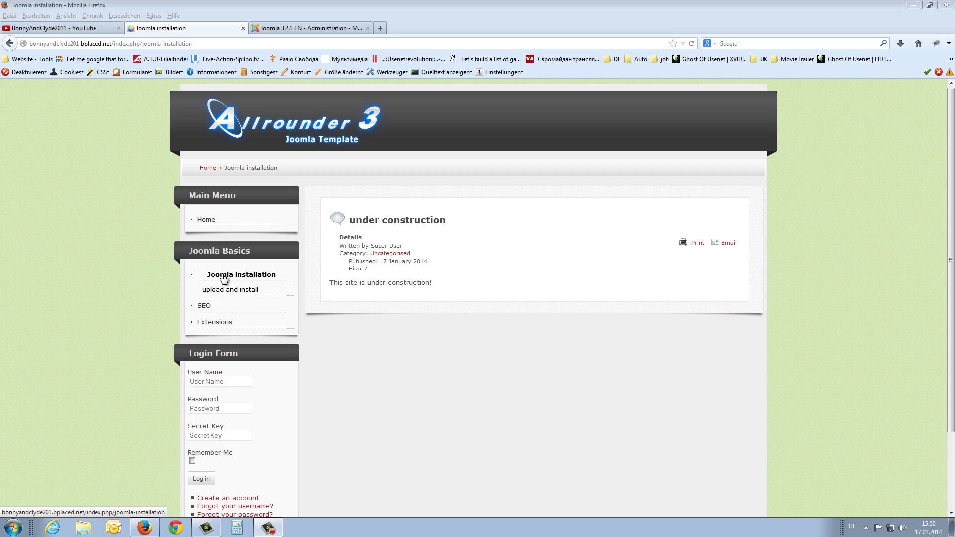
Step: Set the Link Title Attribute of the Joomla installation item in the Joomla-Basics menu to "ToolTip" and save the item
left_click(298, 29)
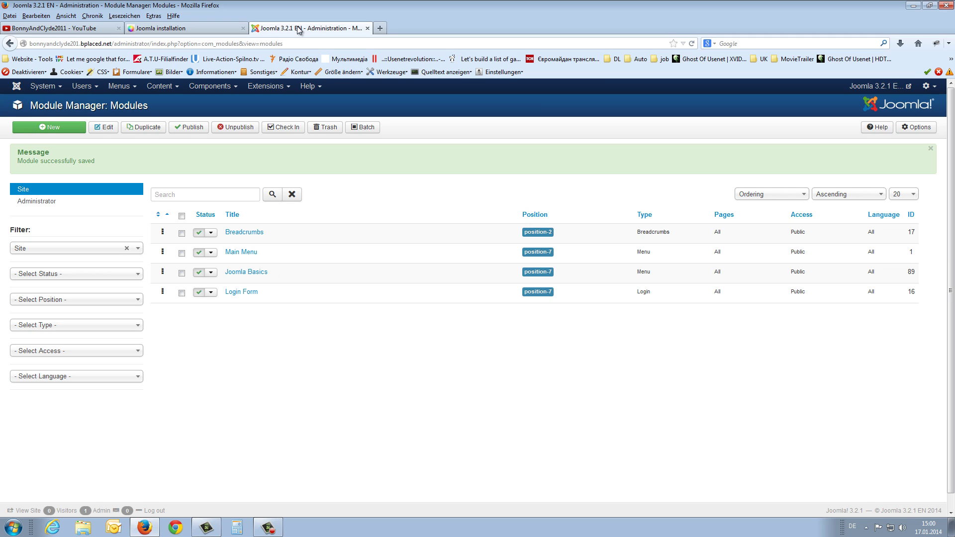
left_click(122, 88)
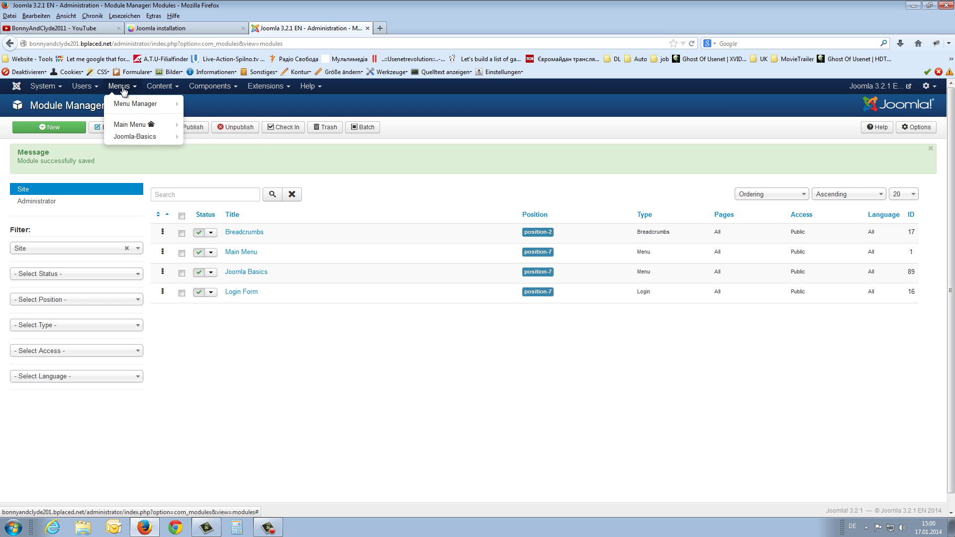
mouse_move(118, 141)
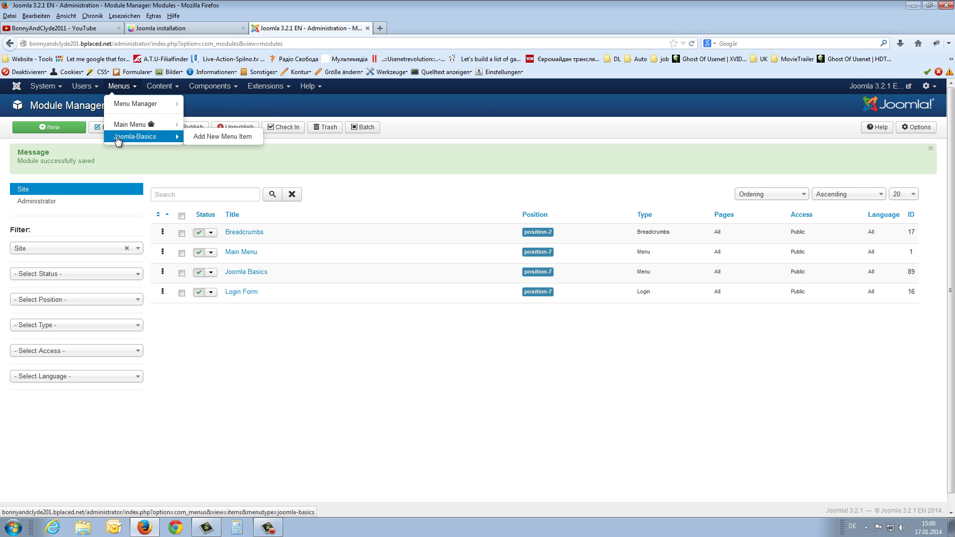
left_click(120, 141)
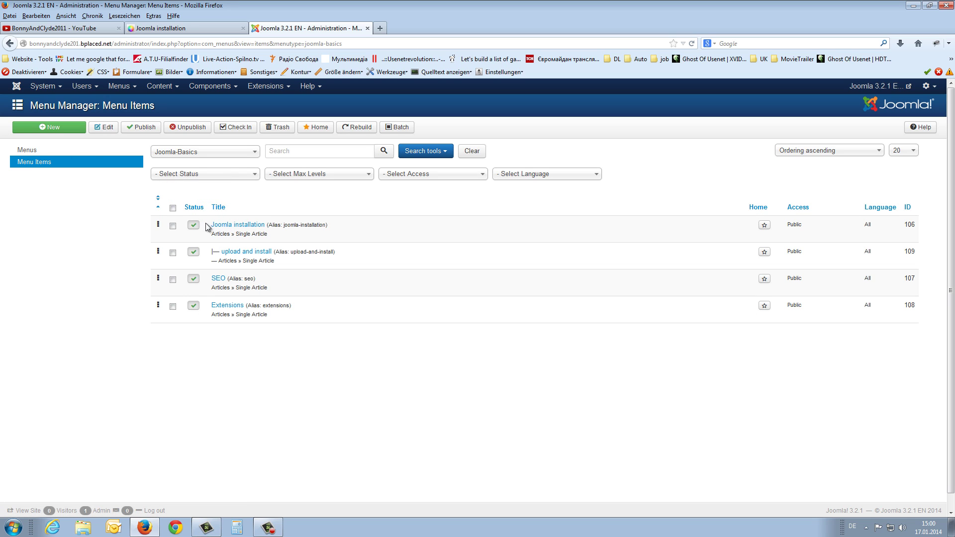
left_click(231, 228)
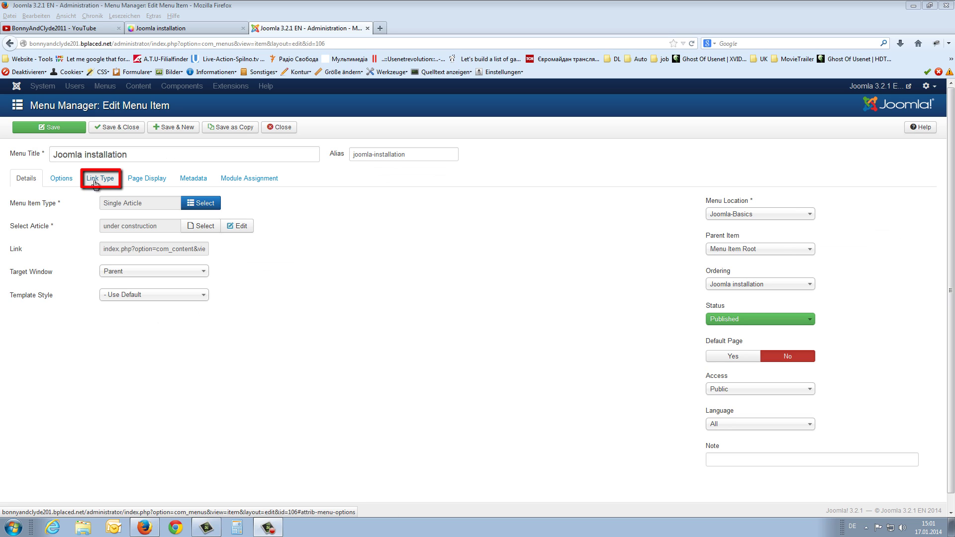
left_click(105, 180)
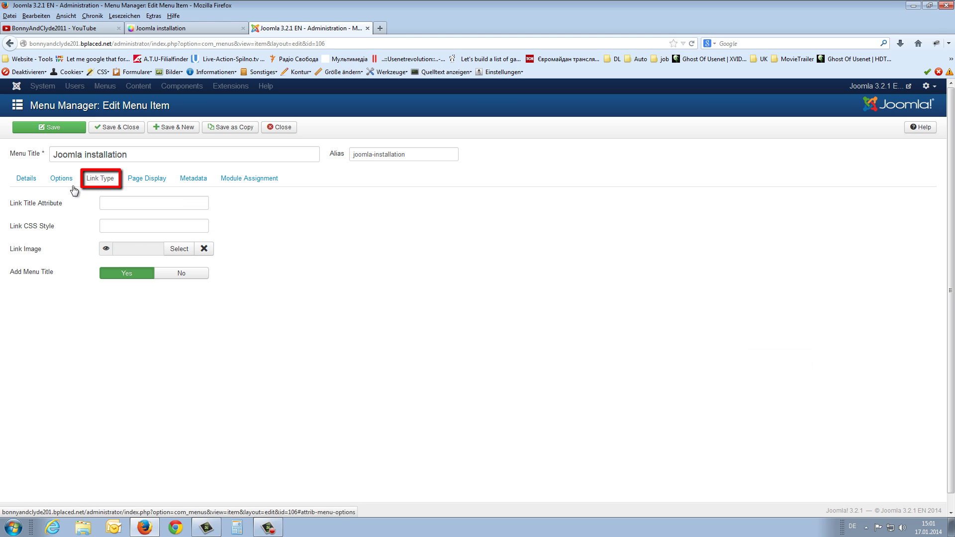
left_click(107, 203)
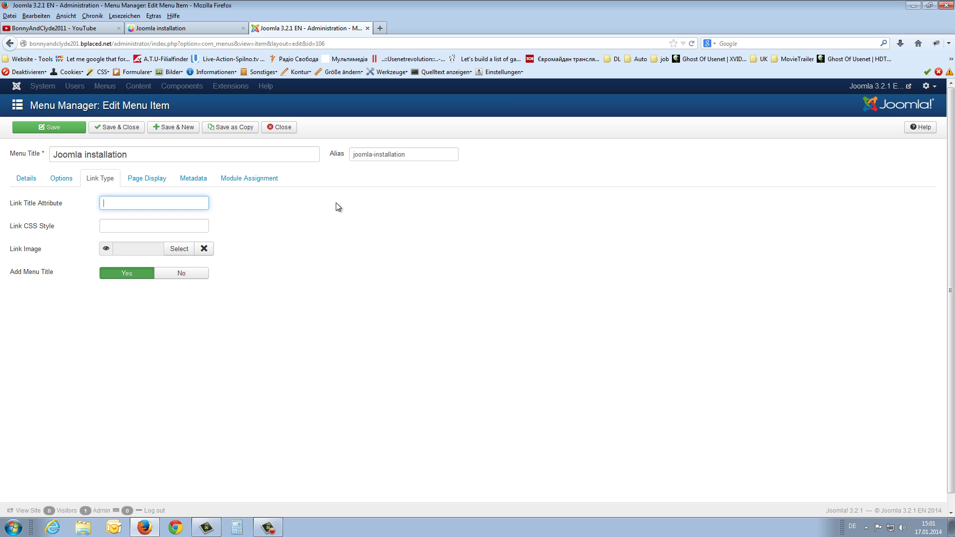
type("Too")
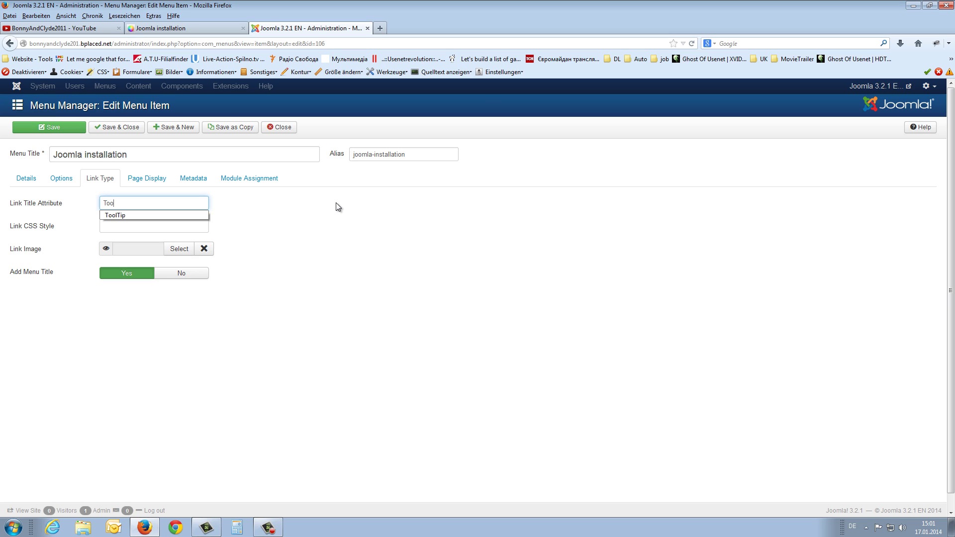
key("Down")
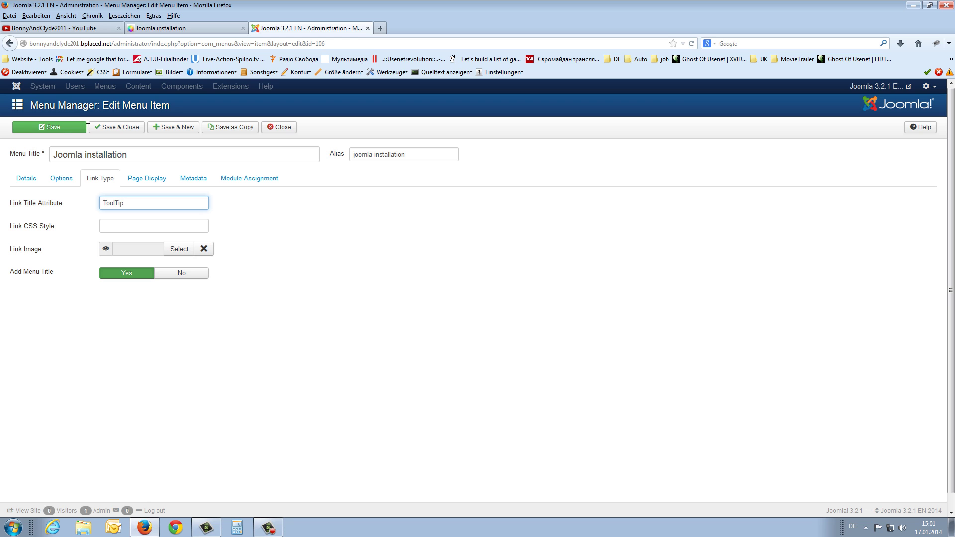
left_click(58, 127)
Step: Check on the site's Home page how the tooltip of the Joomla installation menu entry displays
left_click(187, 29)
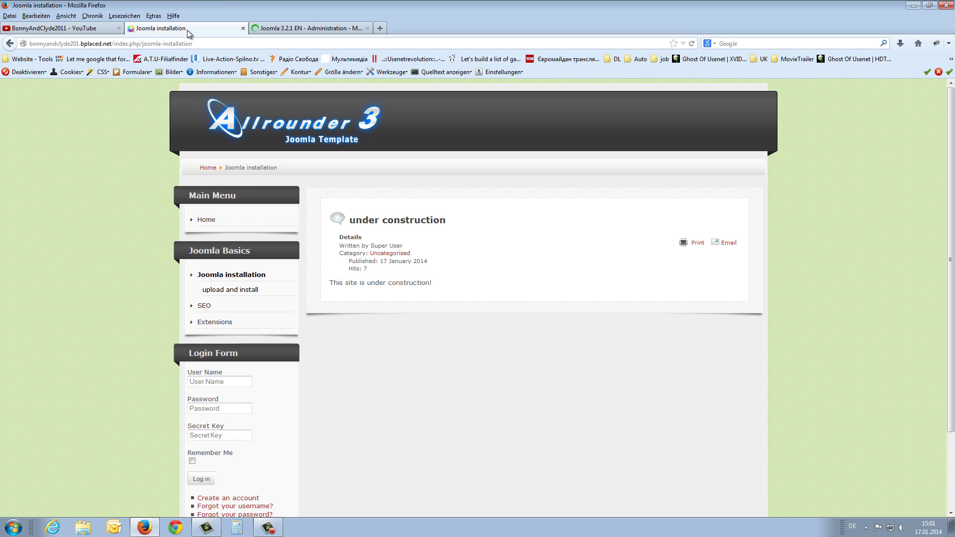
left_click(201, 219)
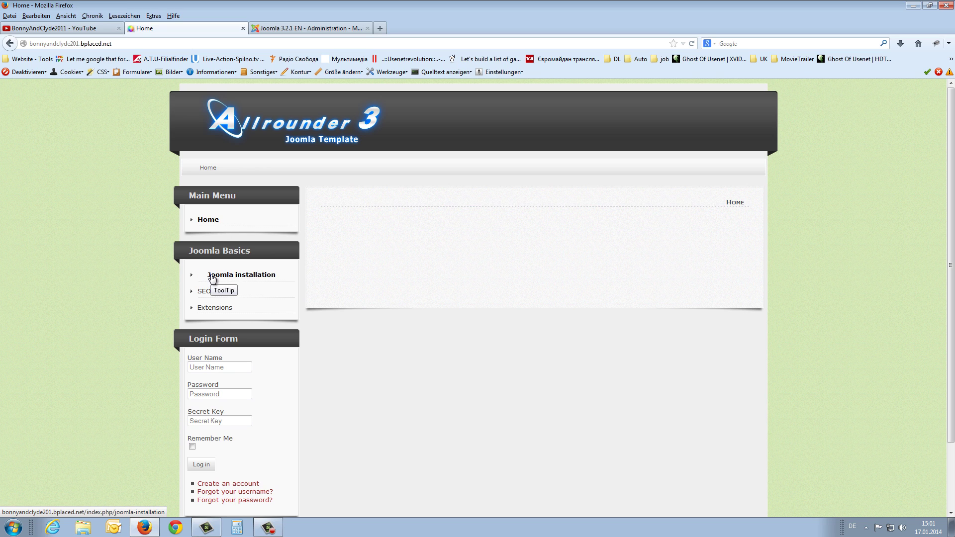
key("ctrl+Tab")
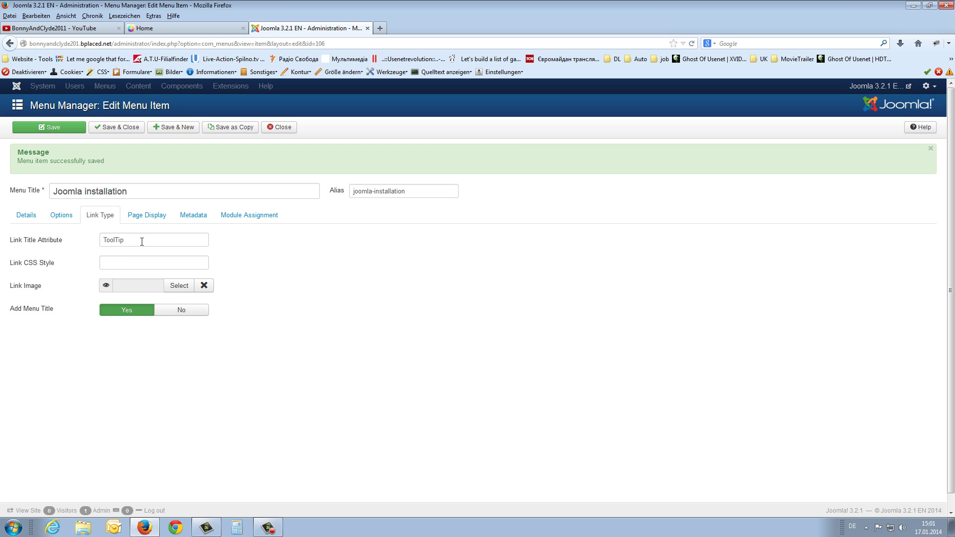
left_click(135, 264)
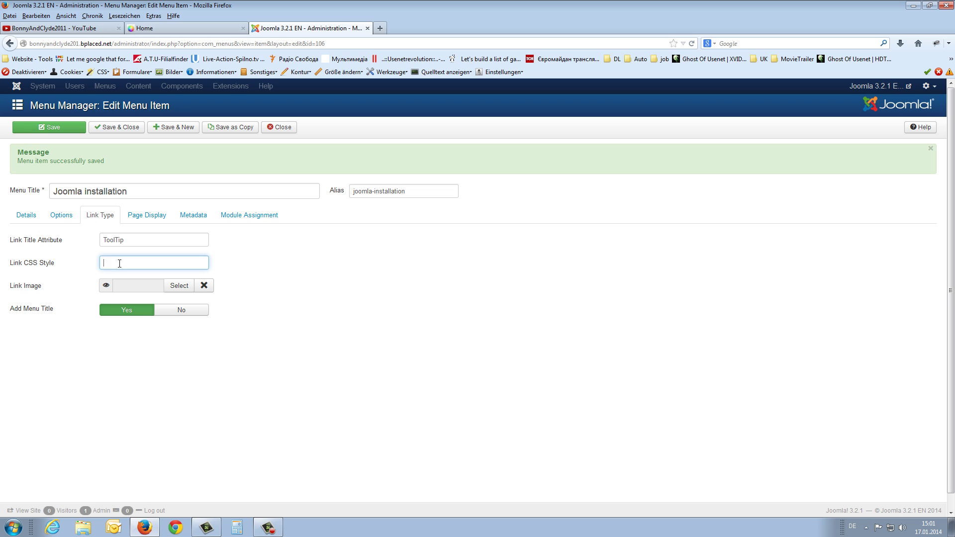
left_click(221, 28)
mouse_move(226, 279)
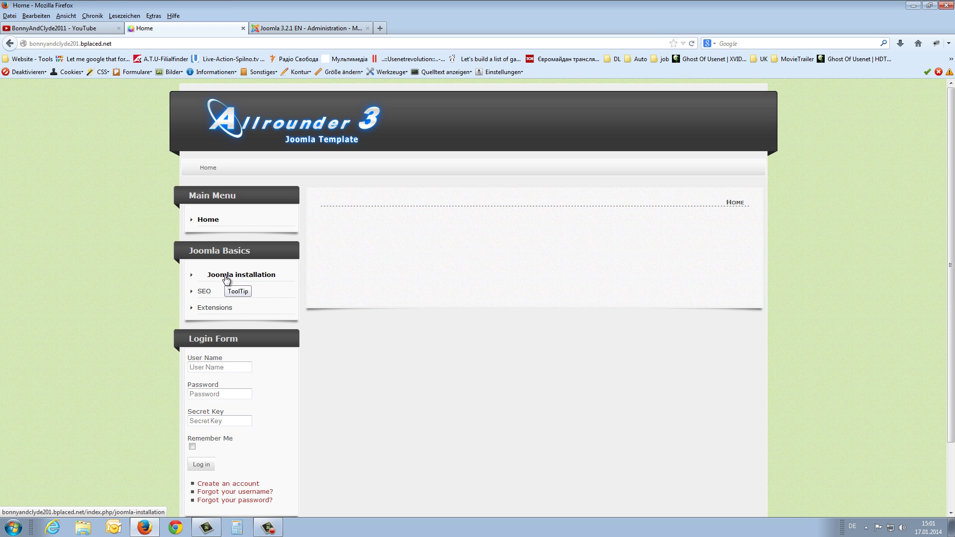
Step: Set the Joomla installation item's Link CSS Style to "lv-tooltip", save it, and check the entry's tooltip on the site
left_click(309, 28)
left_click(114, 262)
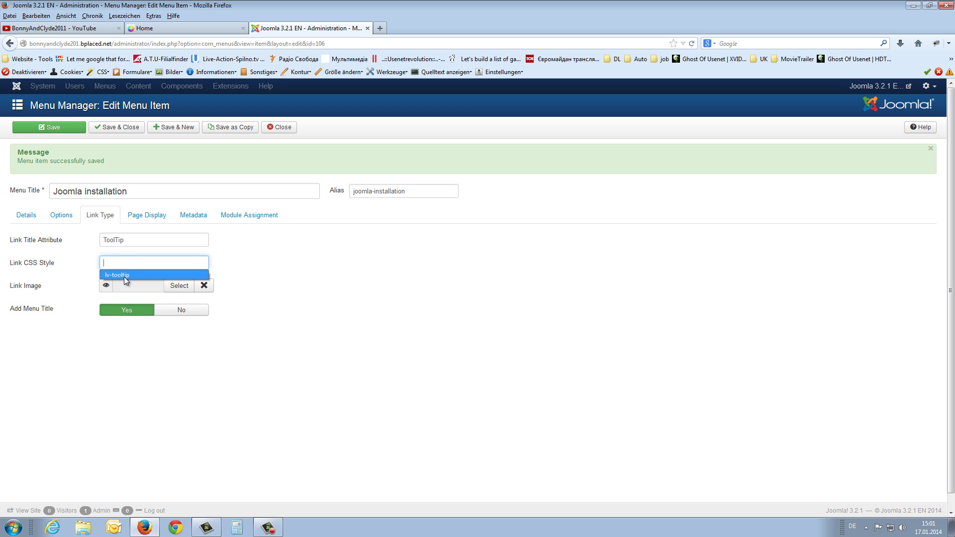
left_click(124, 277)
left_click(50, 131)
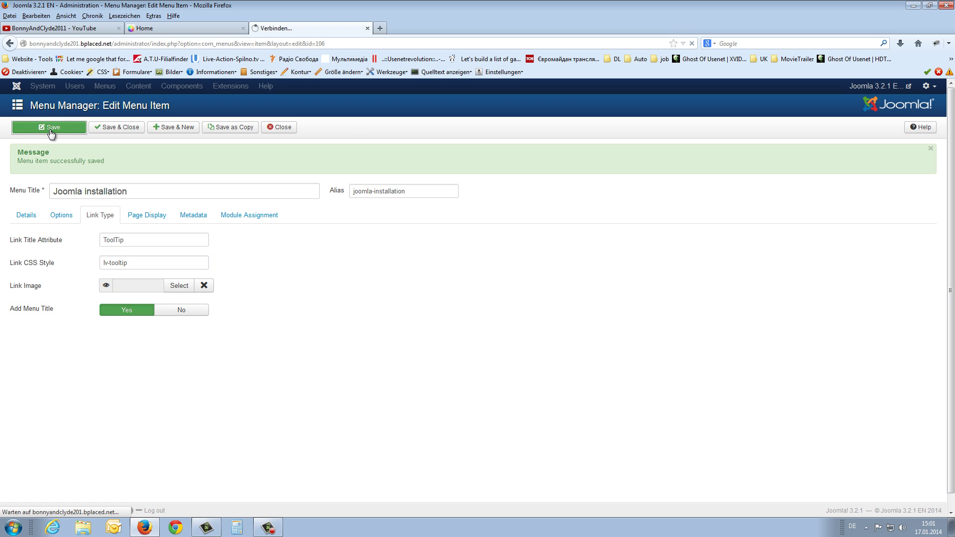
left_click(145, 28)
mouse_move(212, 276)
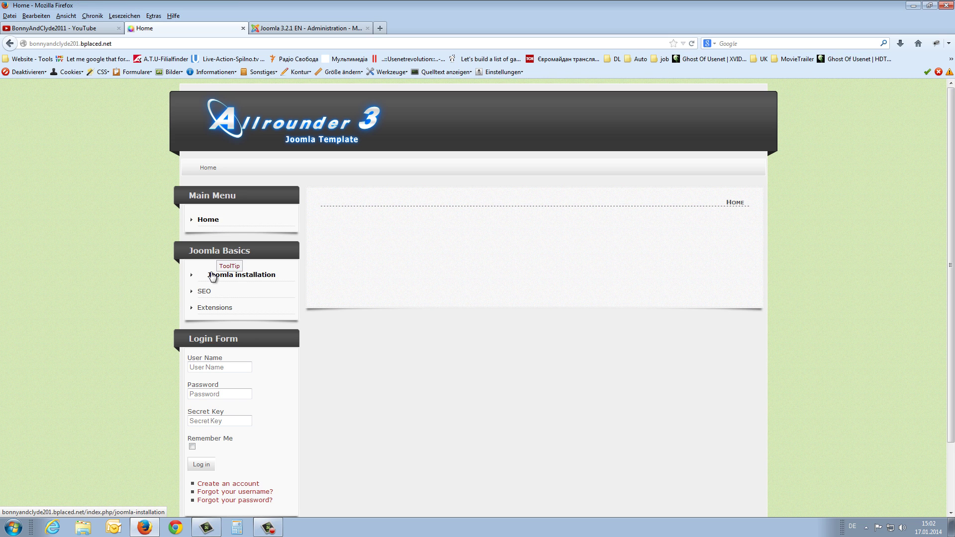